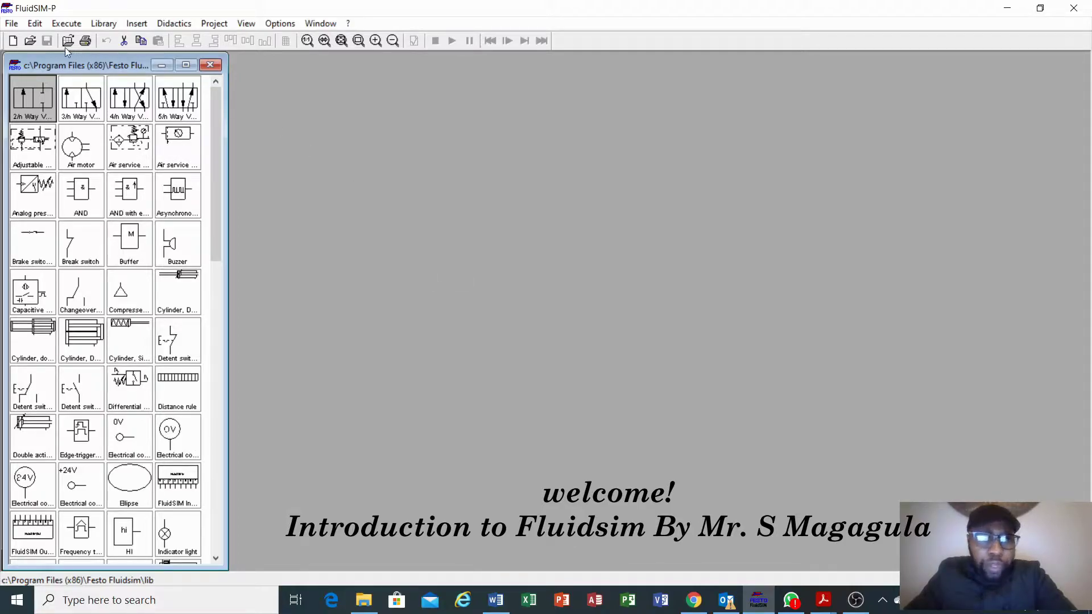
Create a new blank circuit drawing.
click(11, 23)
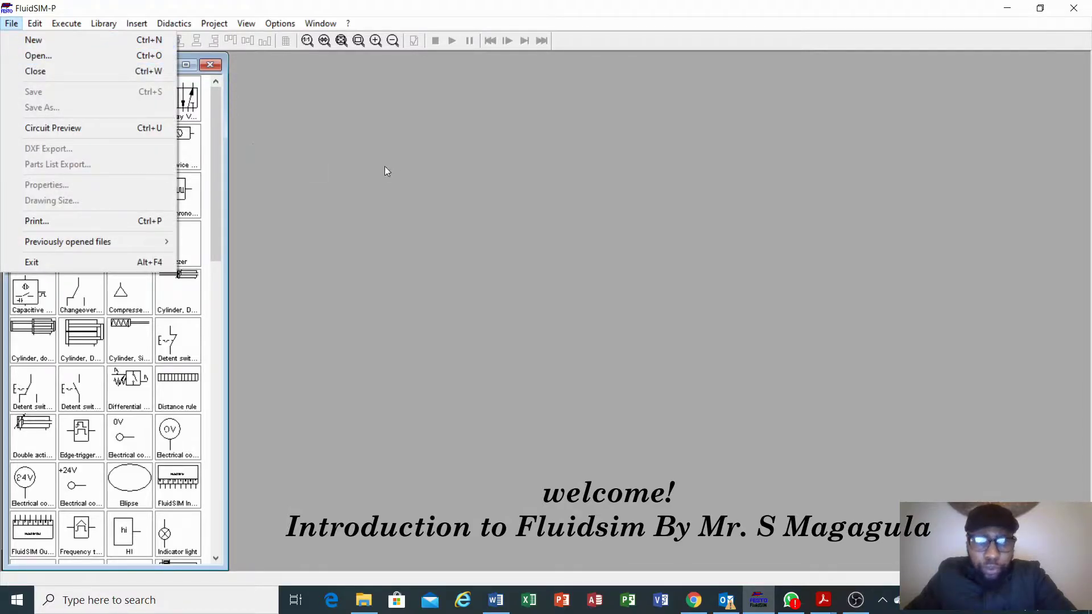
click(433, 195)
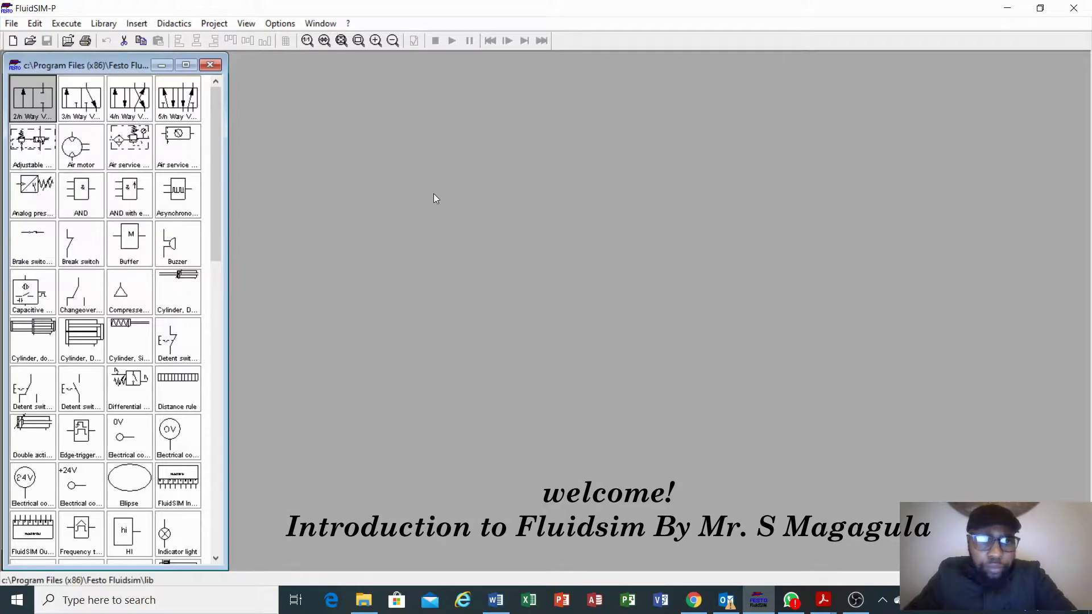
click(15, 41)
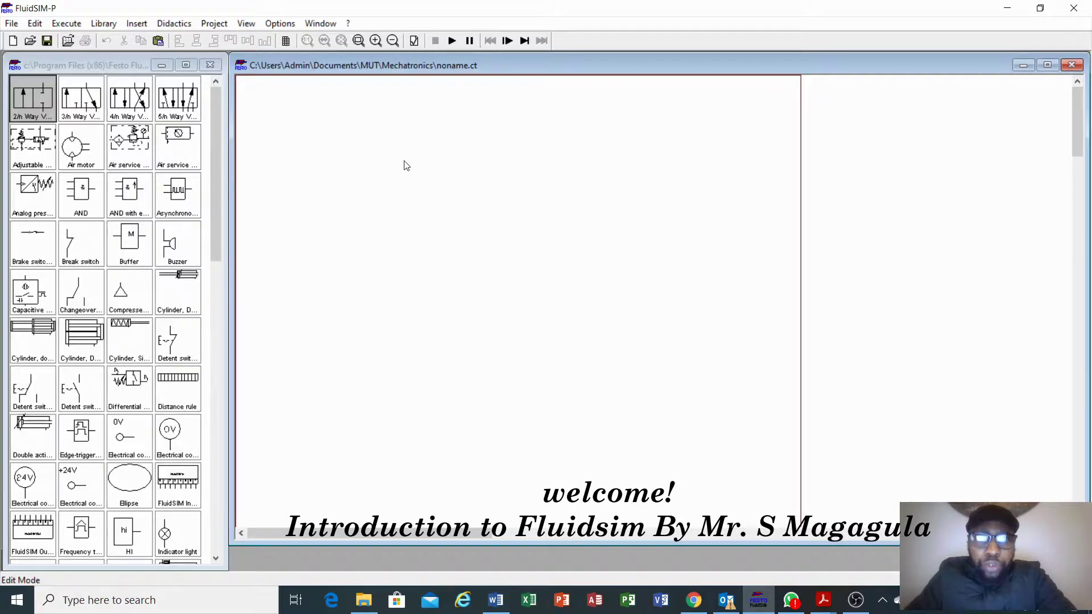
Save the blank circuit as Basic.ct in the Mechatronics folder, replacing the existing file of that name.
click(15, 24)
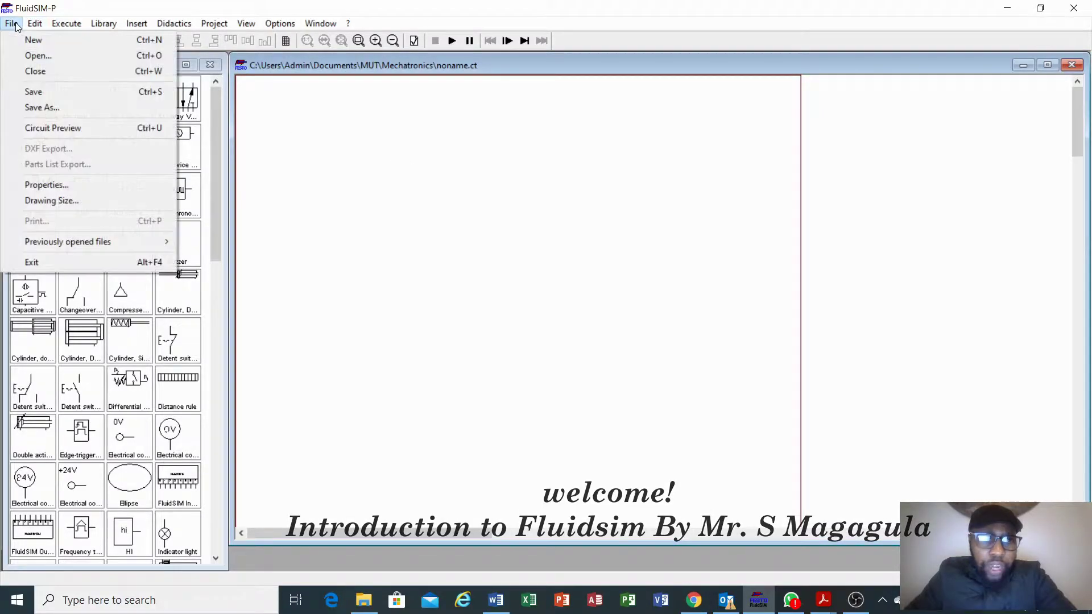
click(35, 104)
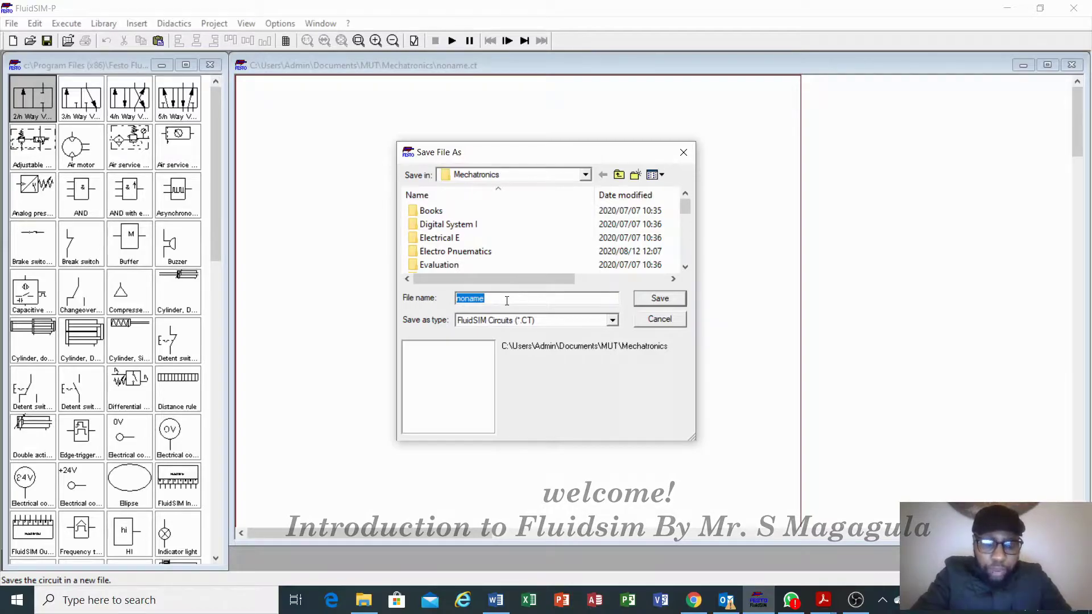
text(Bas)
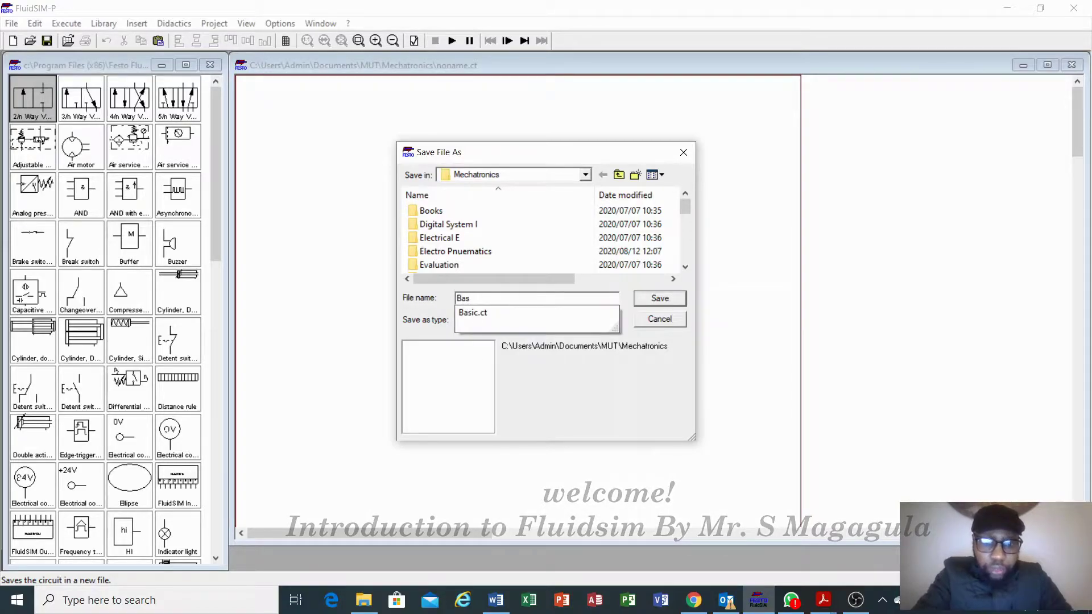
text(ic)
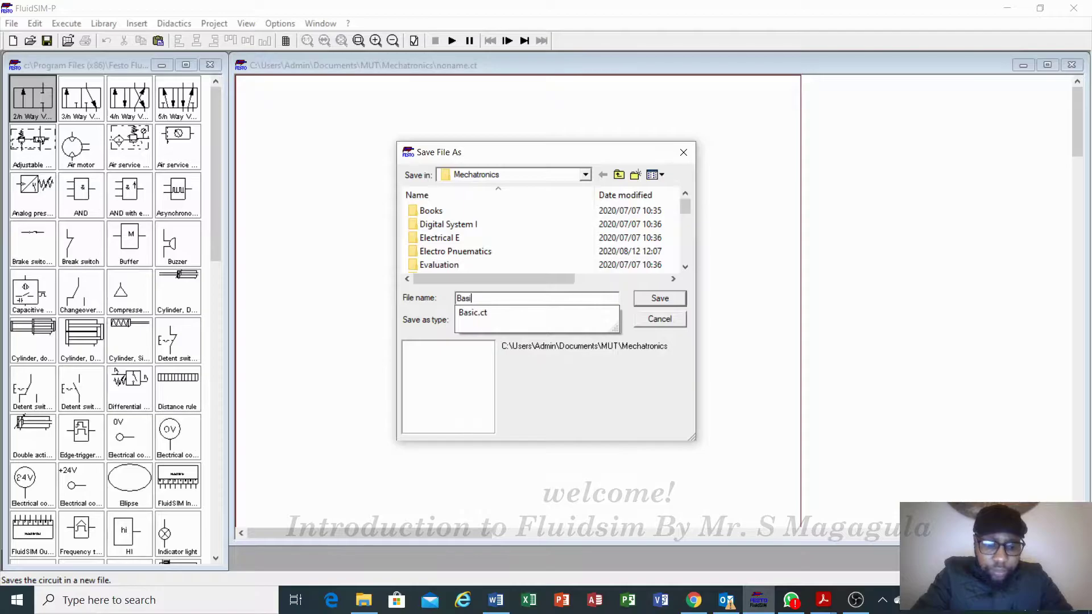
click(572, 314)
click(645, 299)
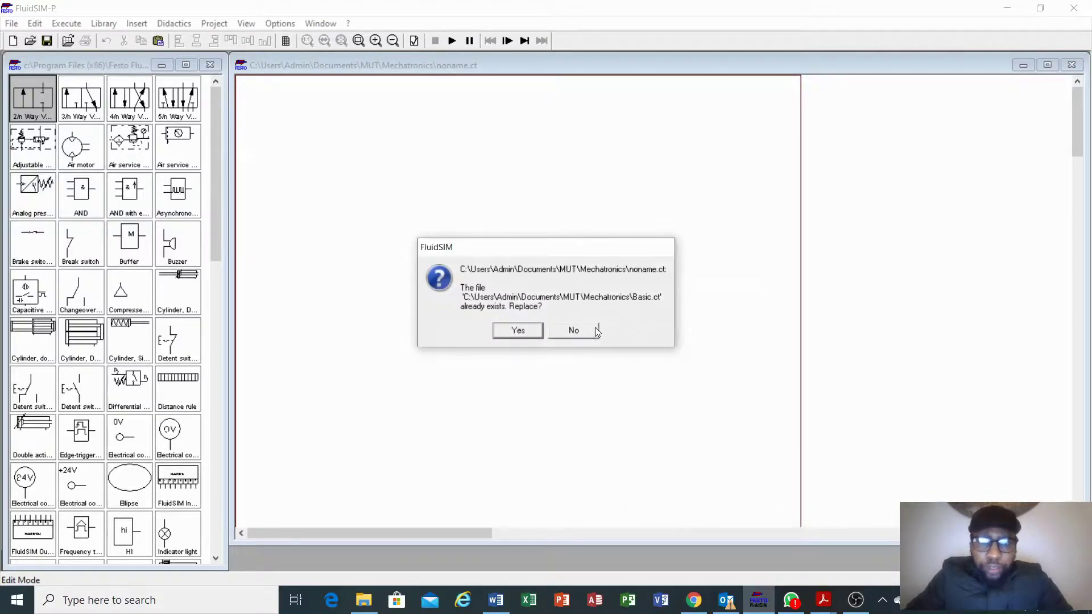
click(528, 332)
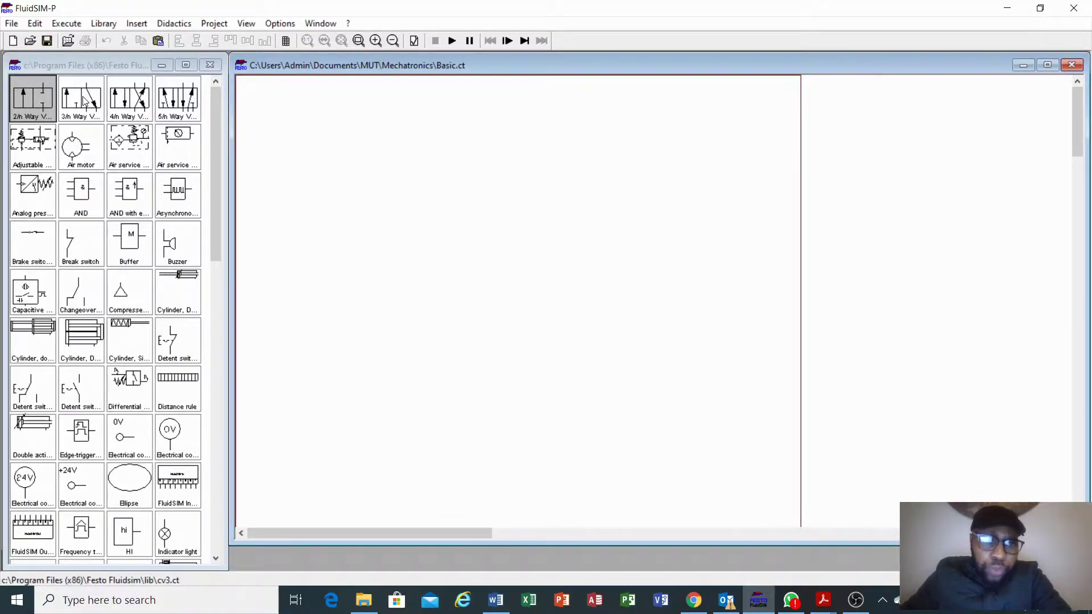
Place a 3/n way valve in the upper part of the drawing with a single acting cylinder above it, slightly offset to the valve's right.
drag(84, 101, 420, 205)
scroll(143, 435, down, 5)
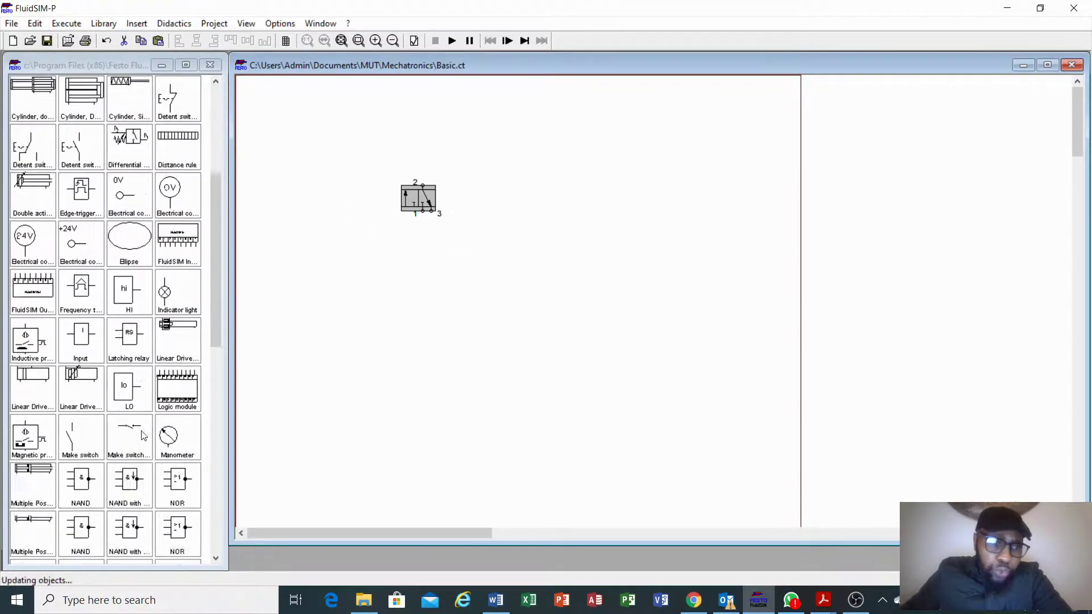
scroll(142, 435, down, 4)
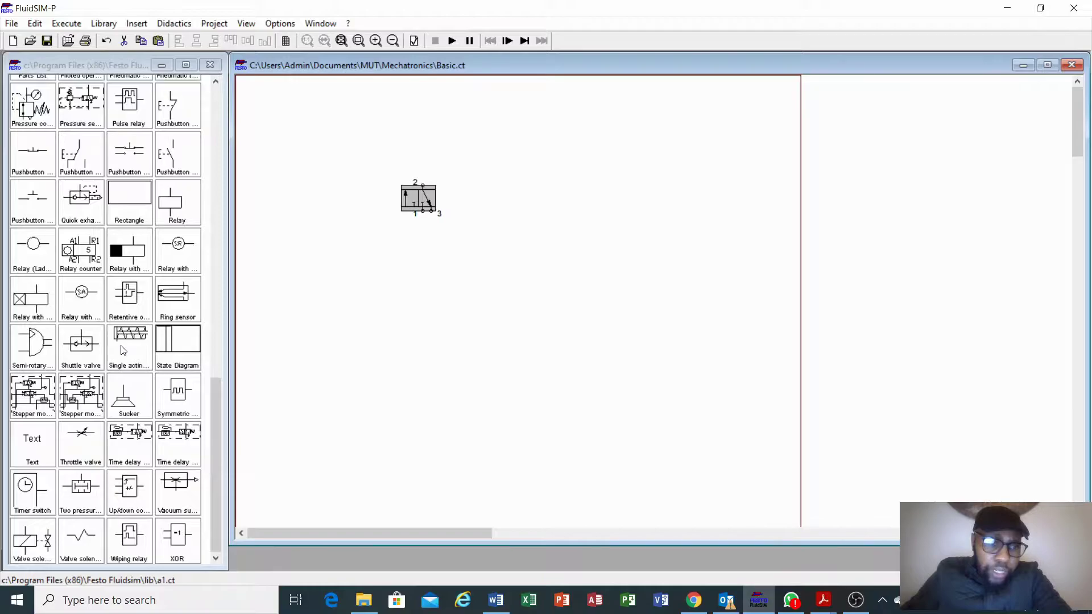
drag(122, 350, 441, 117)
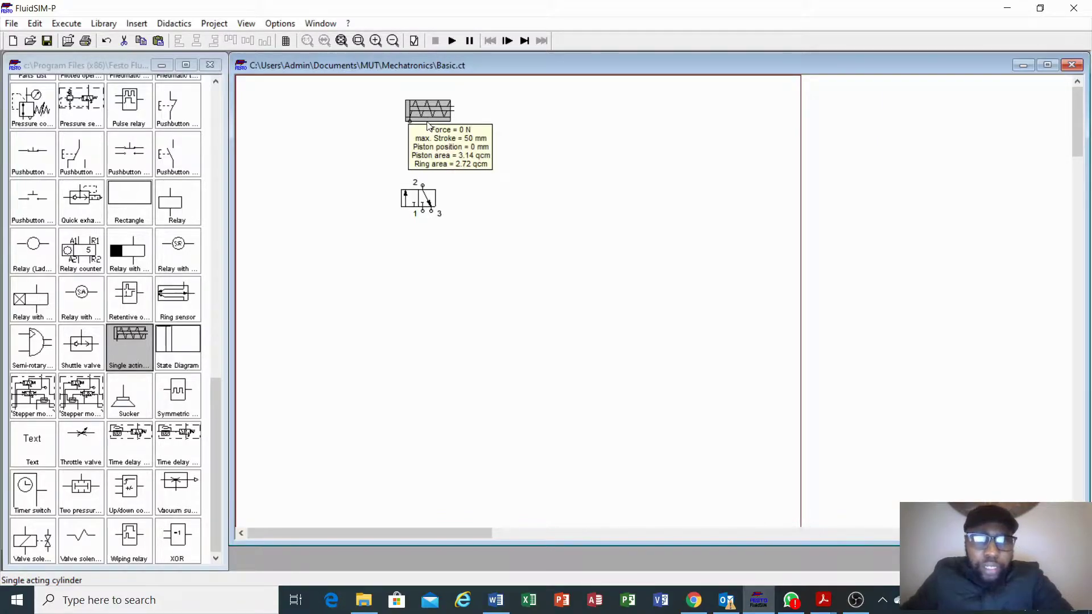
mouse_move(438, 107)
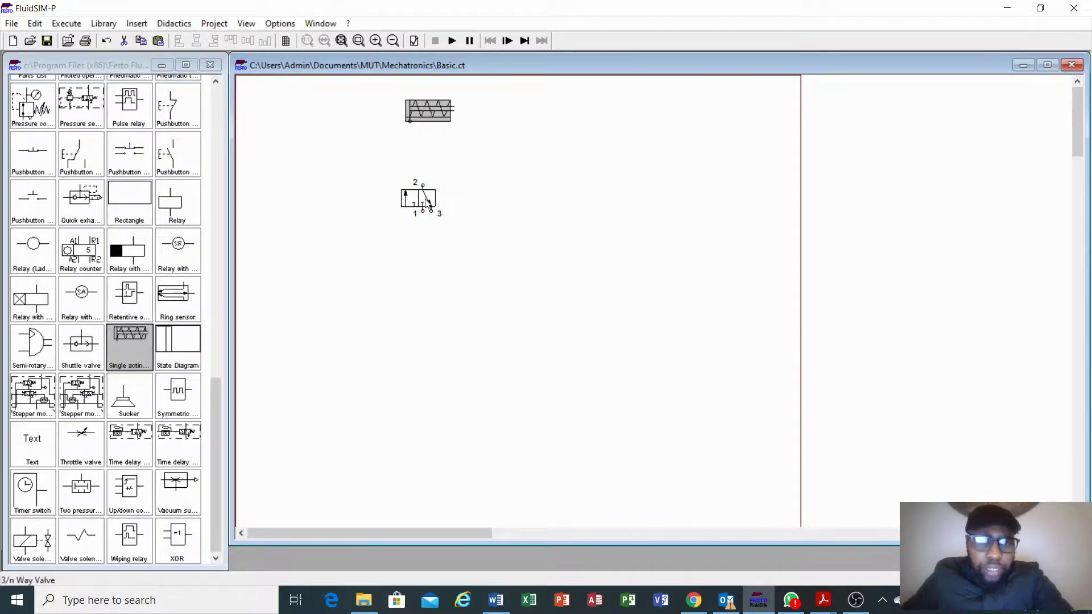
drag(422, 195, 401, 183)
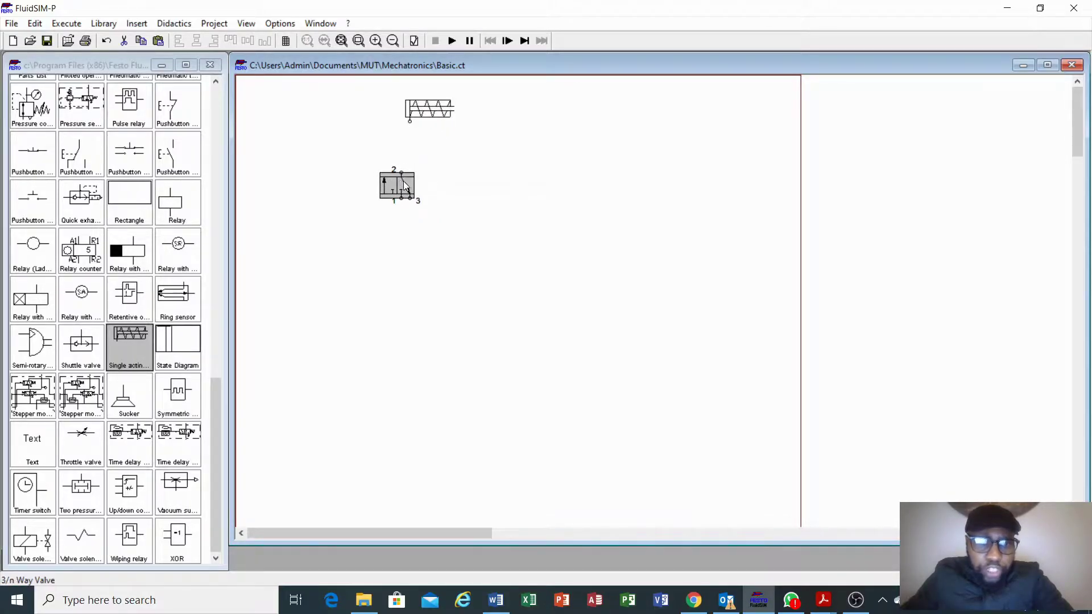
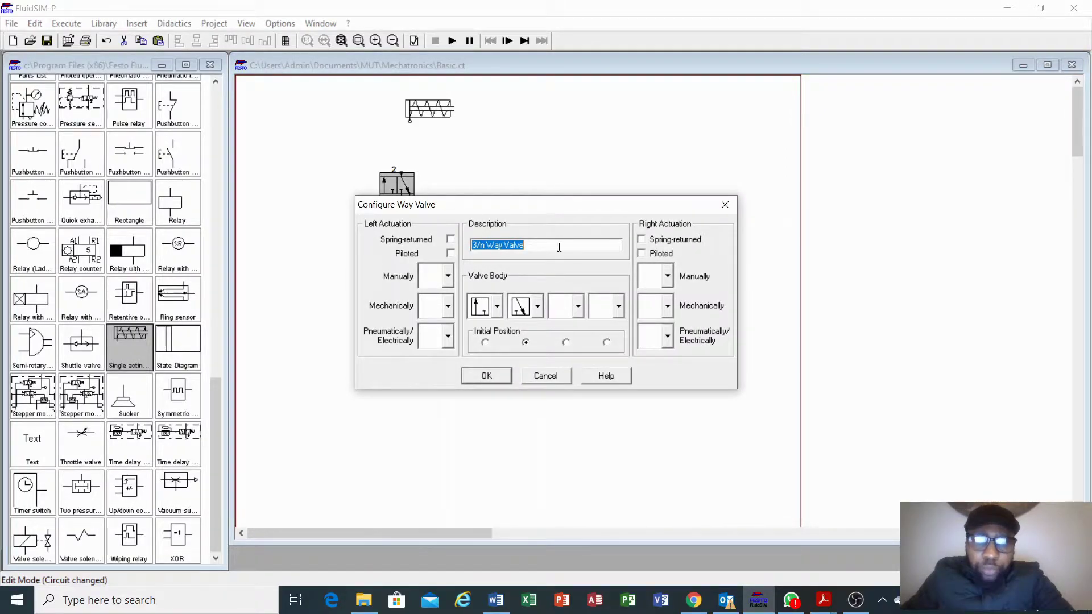
Examine the manual, mechanical and pneumatic/electrical left actuation options in the 3/n way valve's configuration.
drag(550, 210, 619, 150)
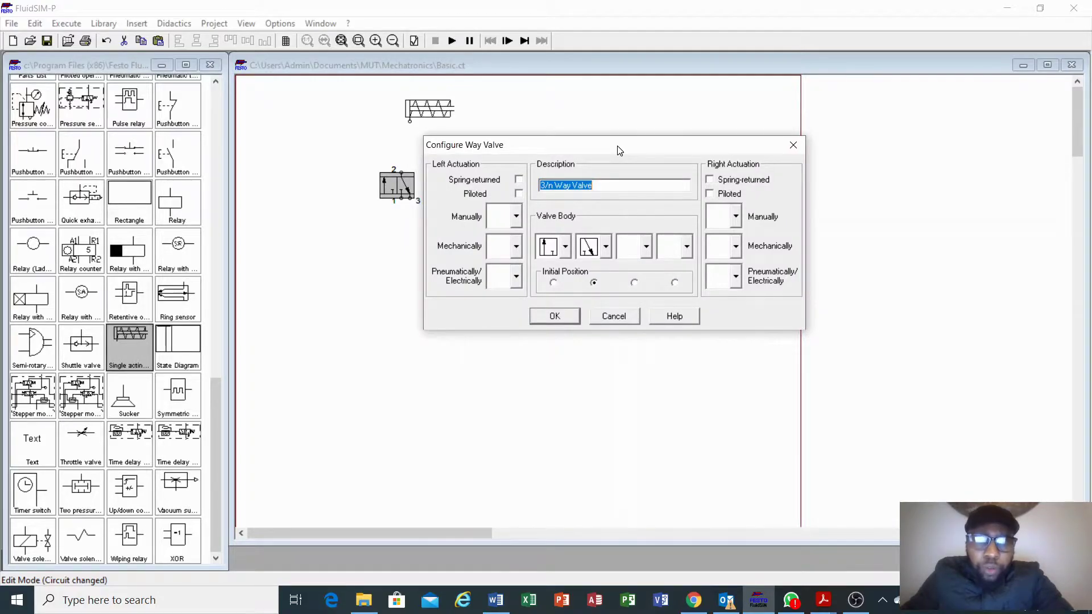
drag(620, 151, 625, 148)
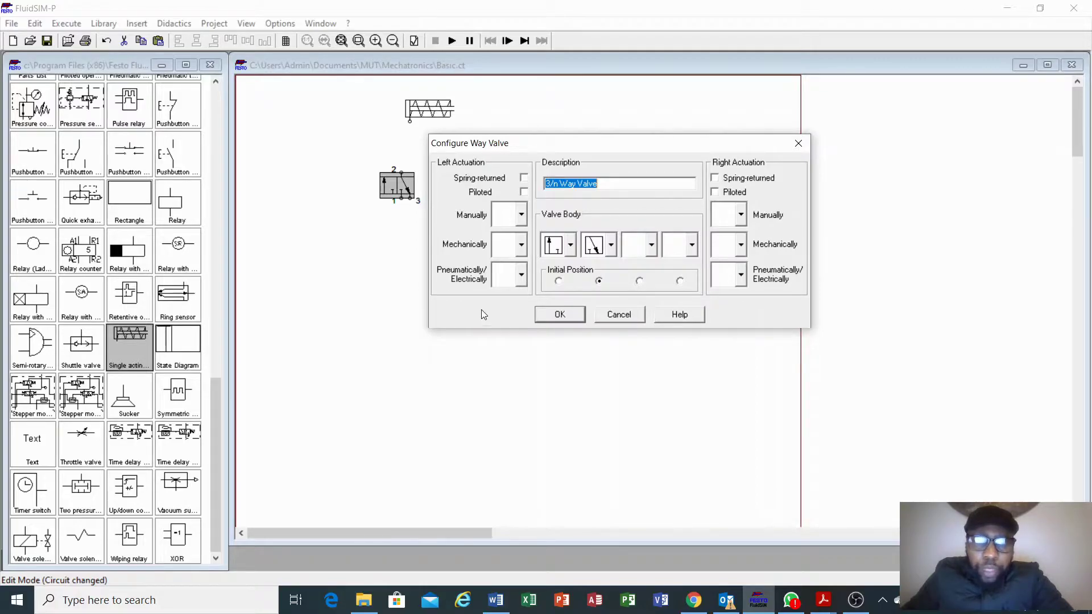
click(522, 216)
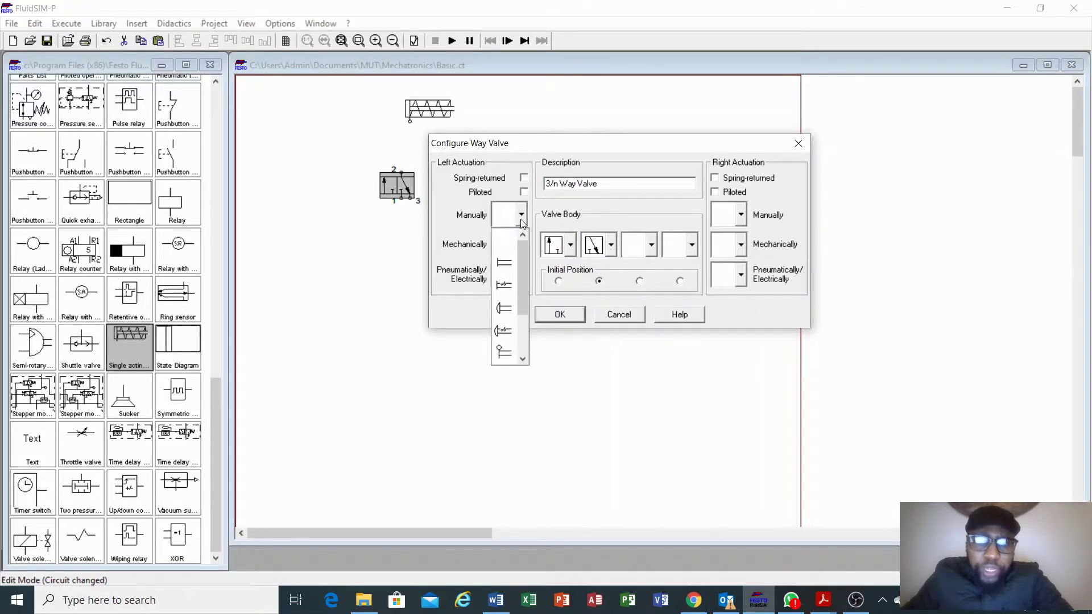
drag(522, 252, 527, 314)
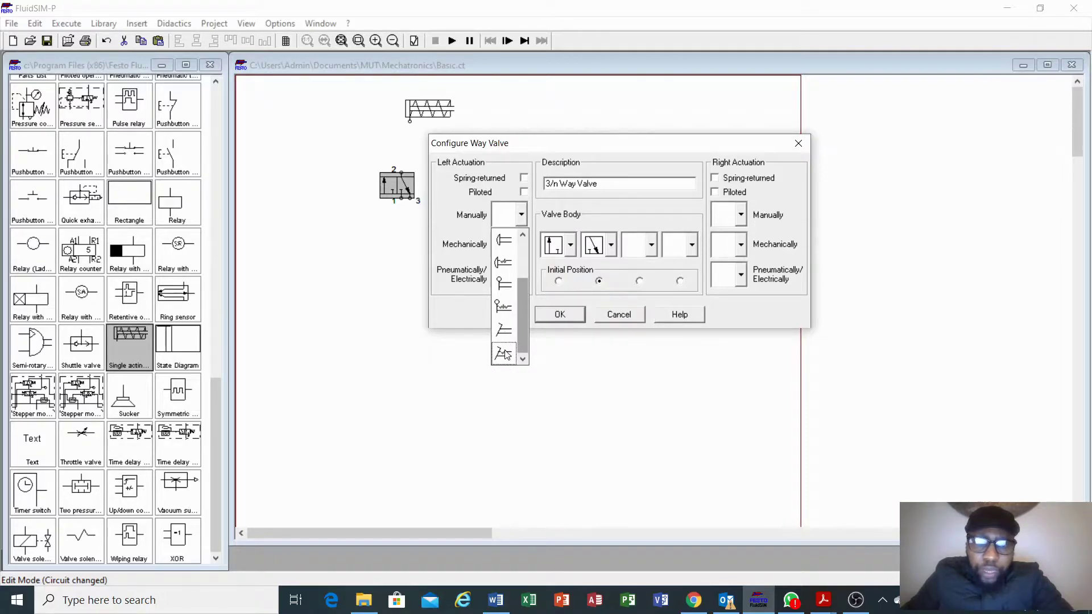
mouse_move(523, 306)
mouse_down()
mouse_move(523, 318)
mouse_move(524, 288)
mouse_up()
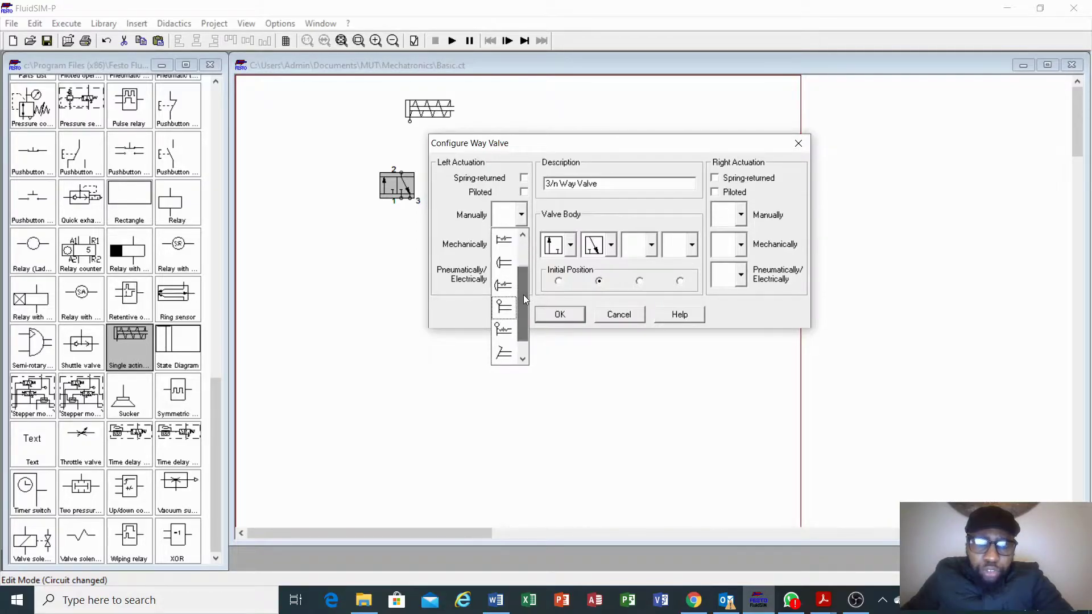
click(445, 248)
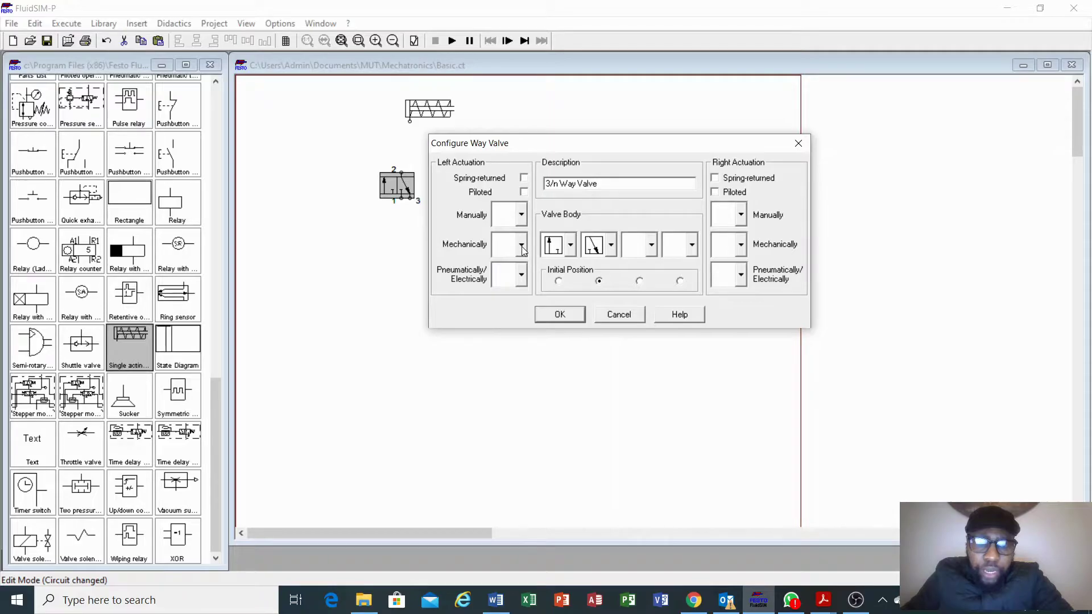
click(521, 245)
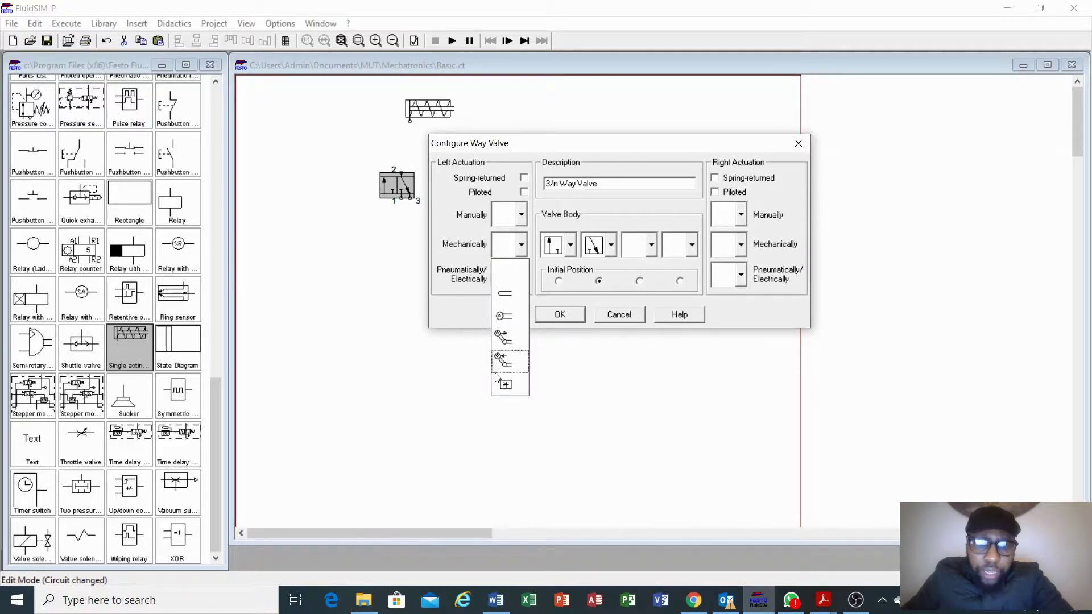
click(447, 258)
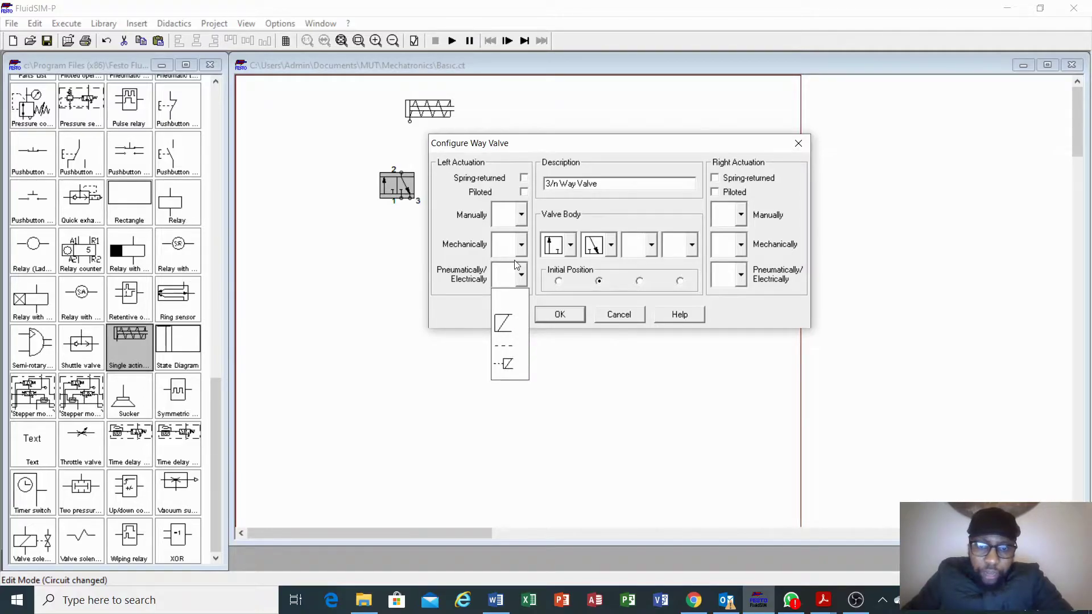
click(442, 227)
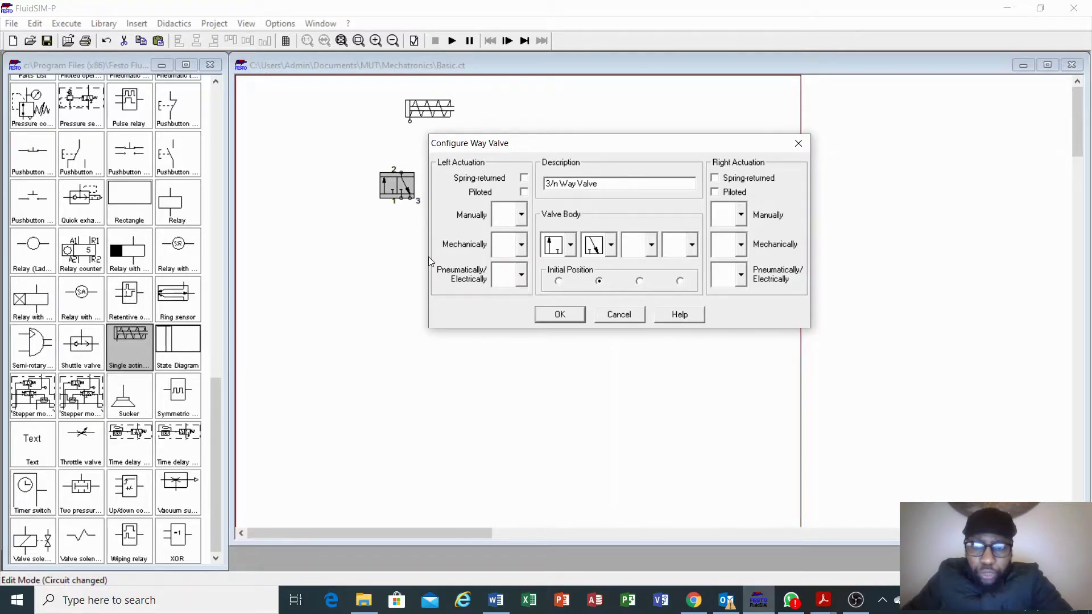
Give the 3/n way valve a push-button manual actuation on its left side and a spring return on its right side.
click(520, 214)
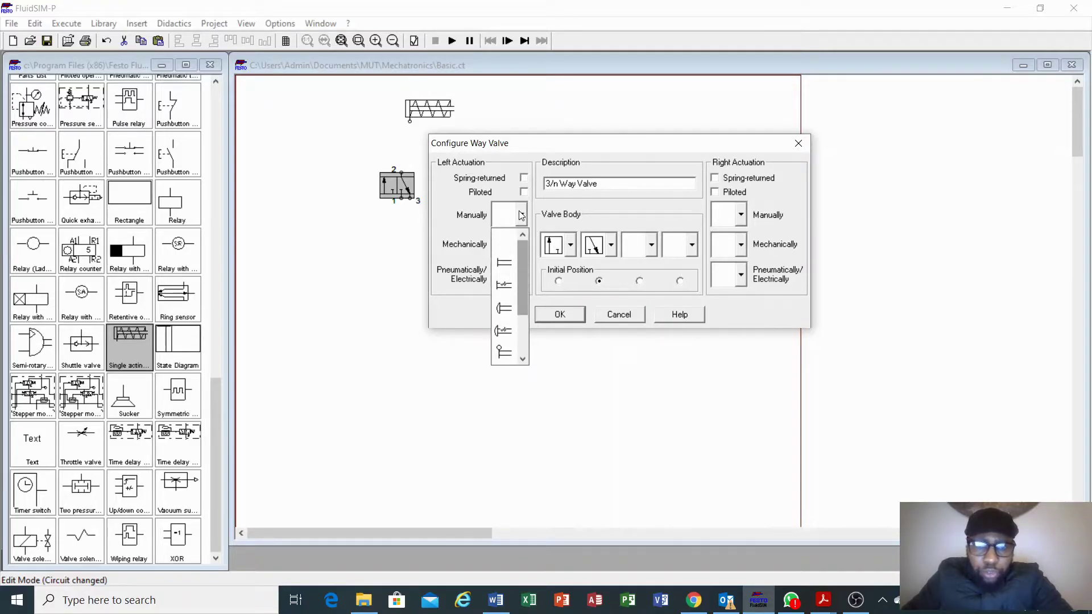
click(504, 309)
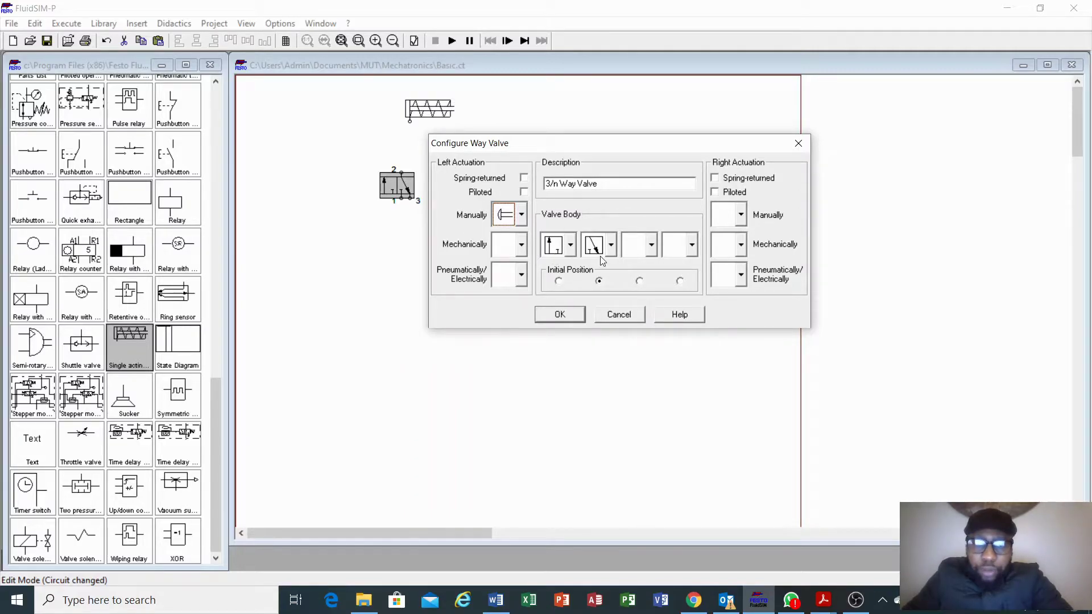
click(599, 281)
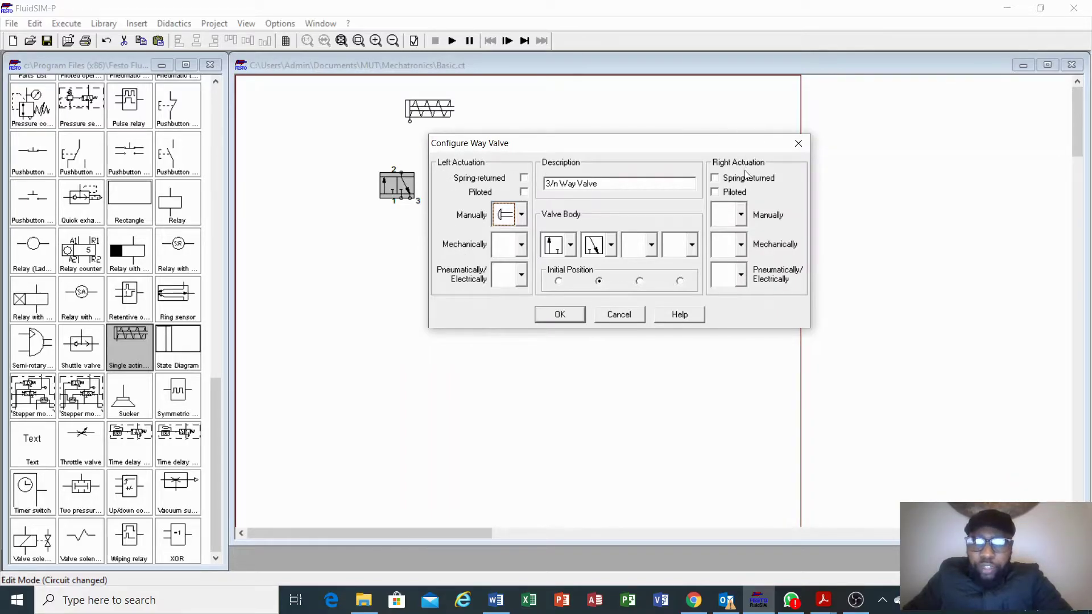
click(720, 180)
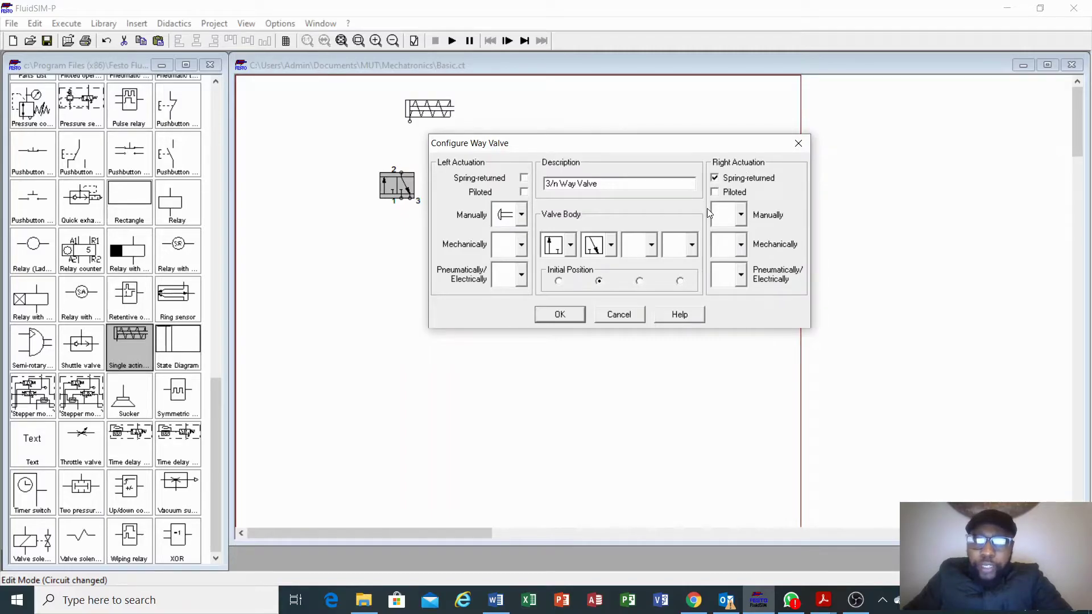
click(742, 216)
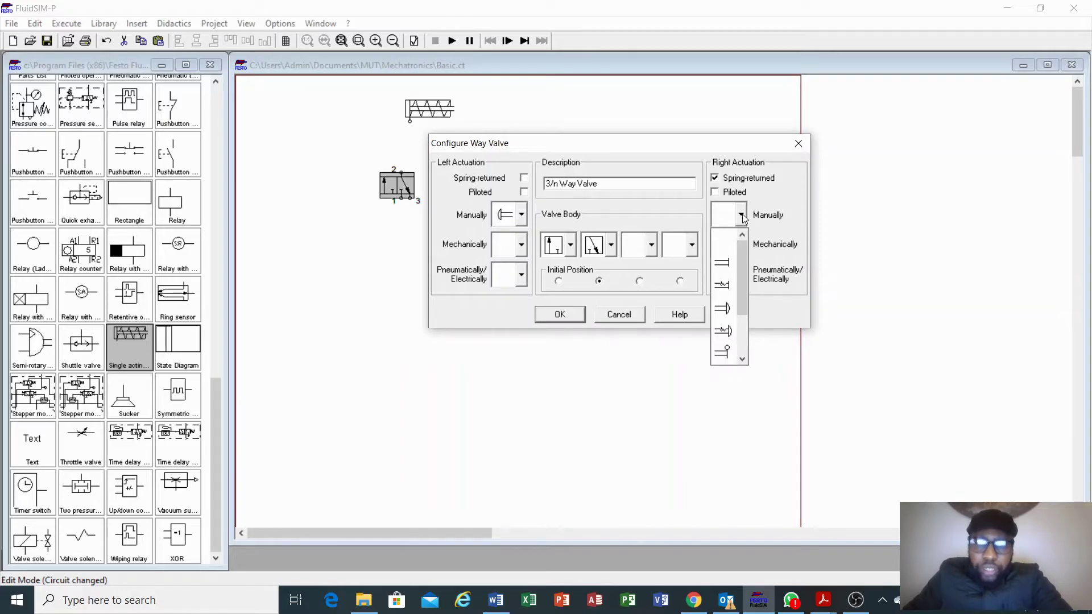
click(742, 215)
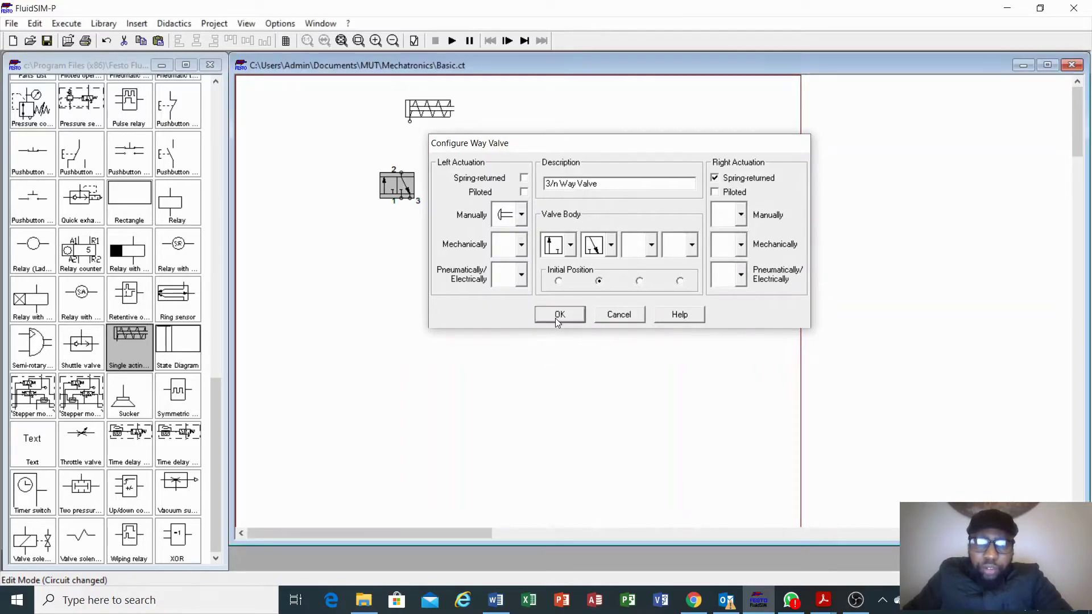
click(554, 317)
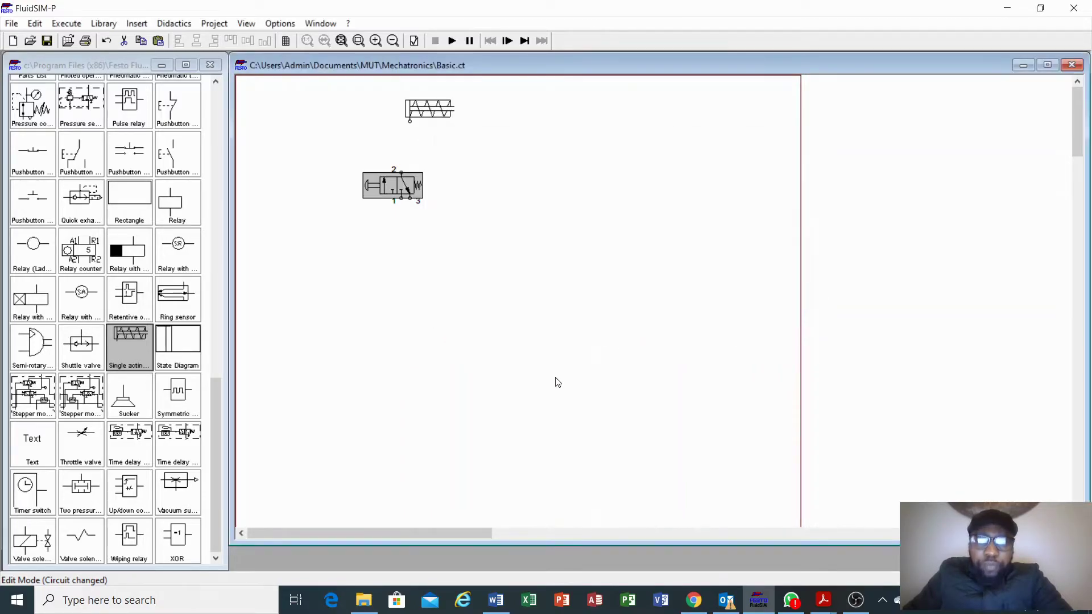
Review the actuation, valve body and initial position settings in the 3/n way valve's configuration.
right_click(399, 189)
click(460, 325)
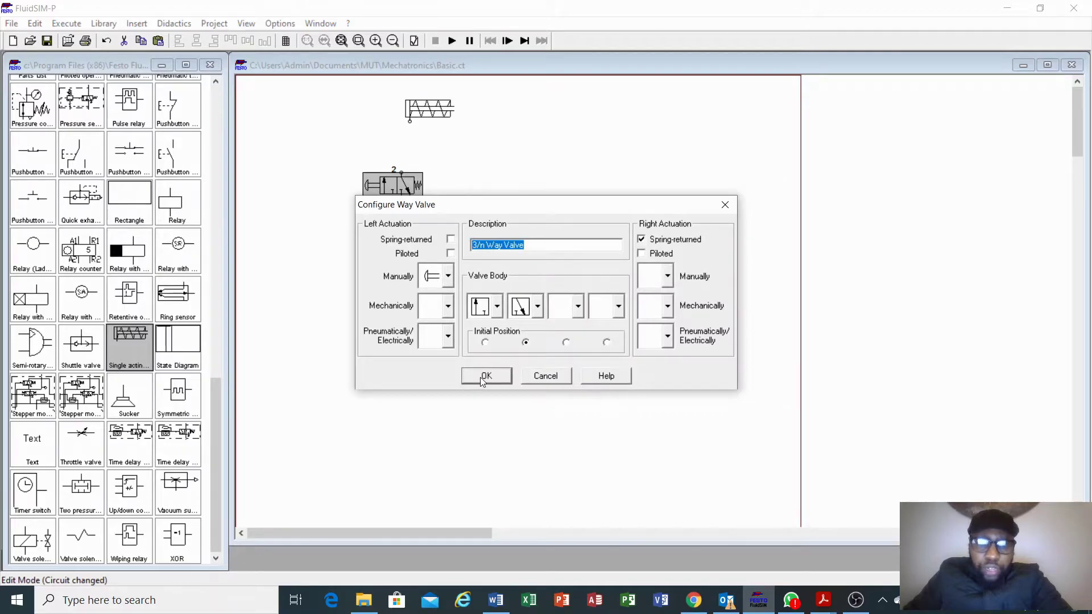
click(482, 379)
double_click(403, 184)
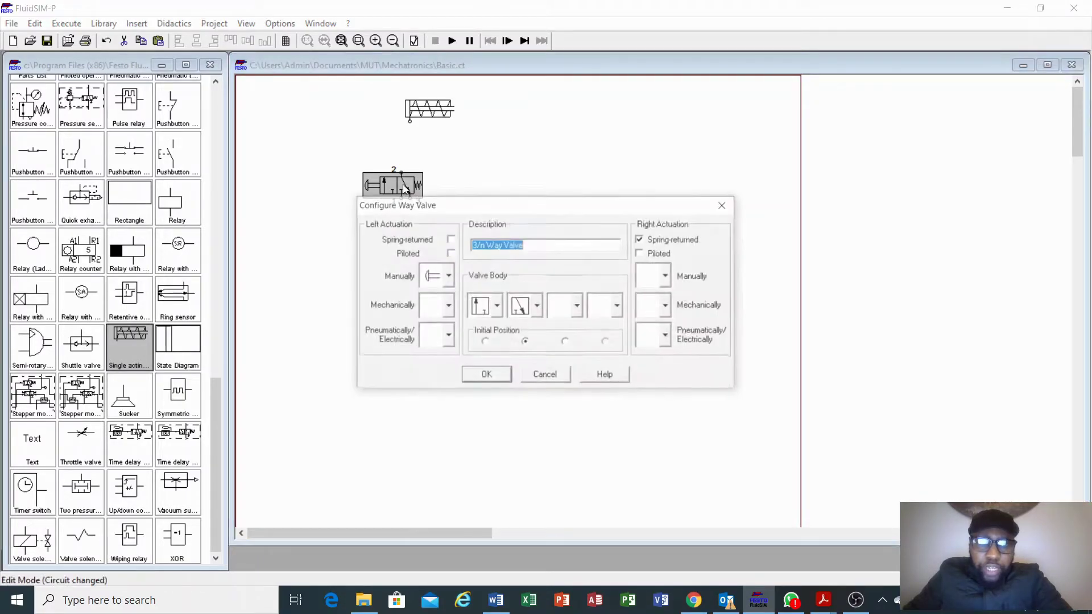
click(552, 369)
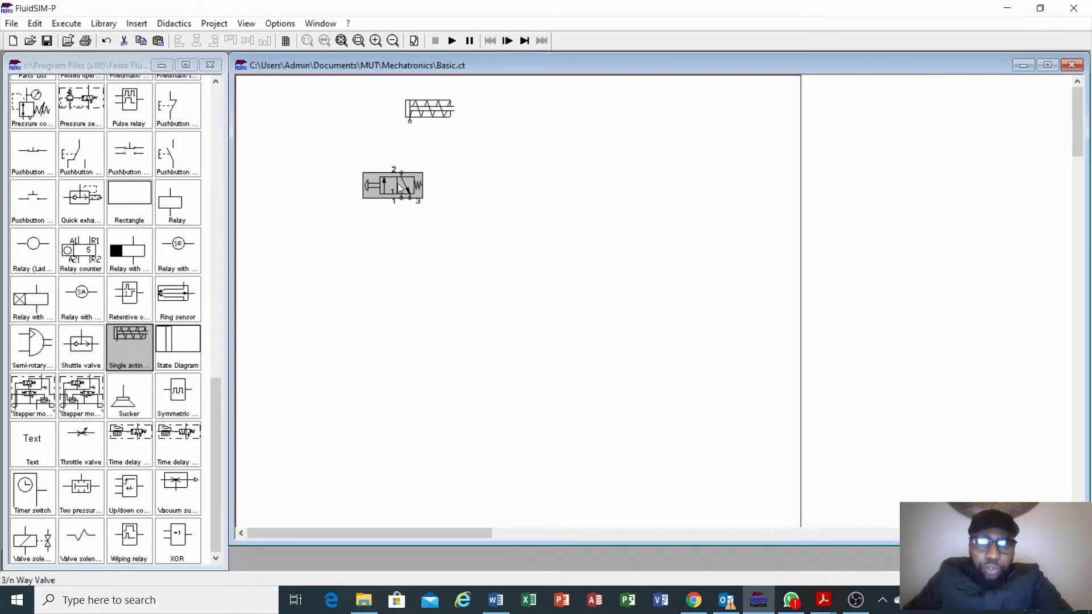
right_click(399, 187)
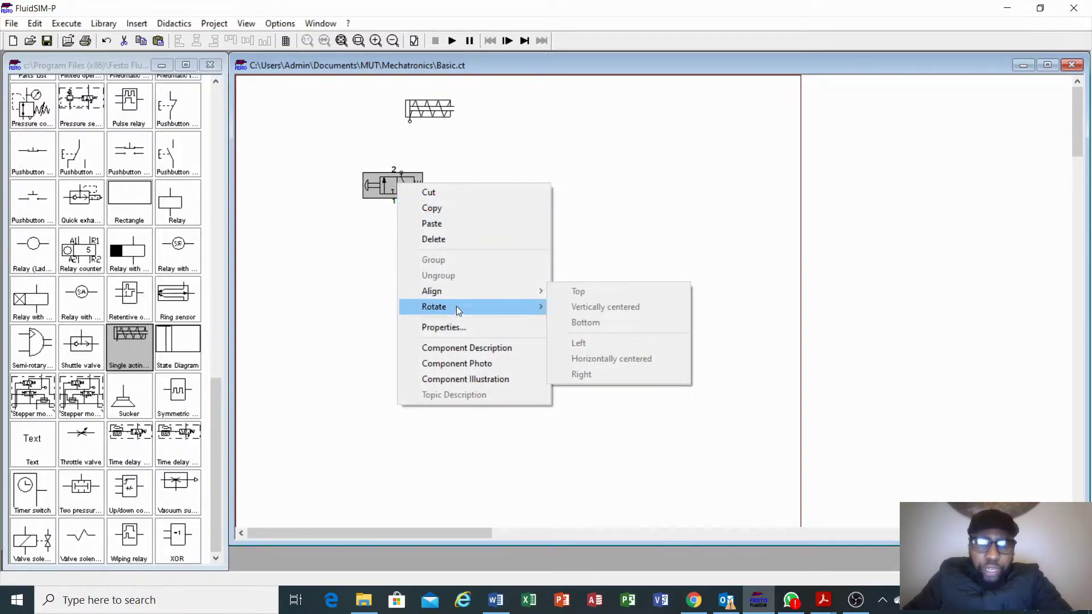
click(461, 329)
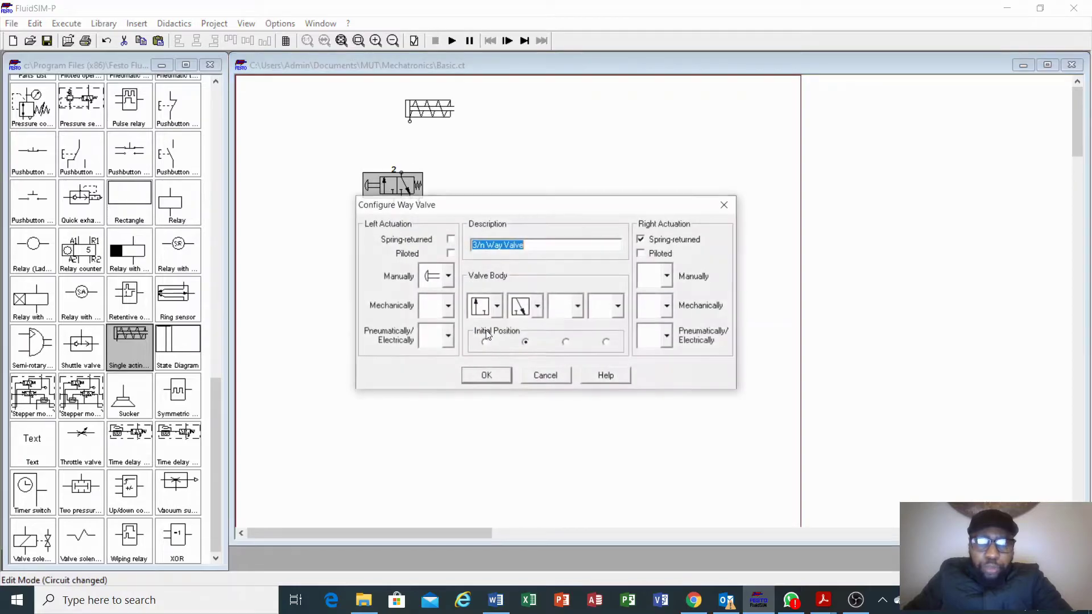
click(725, 205)
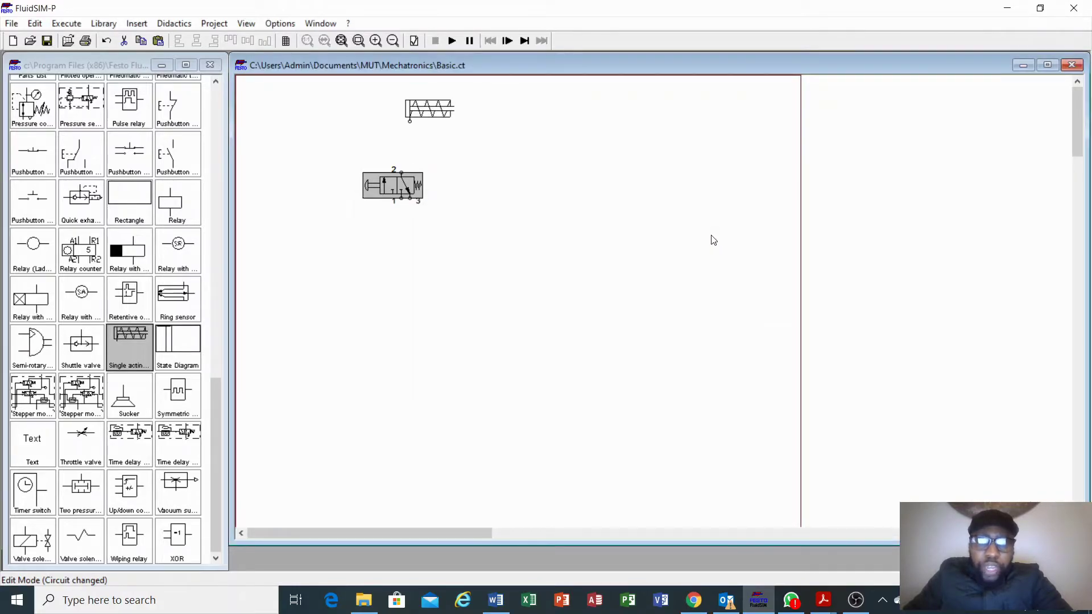
Connect the single acting cylinder's port to port 2 of the 3/n way valve and shift the valve right to straighten the line.
click(410, 122)
click(410, 124)
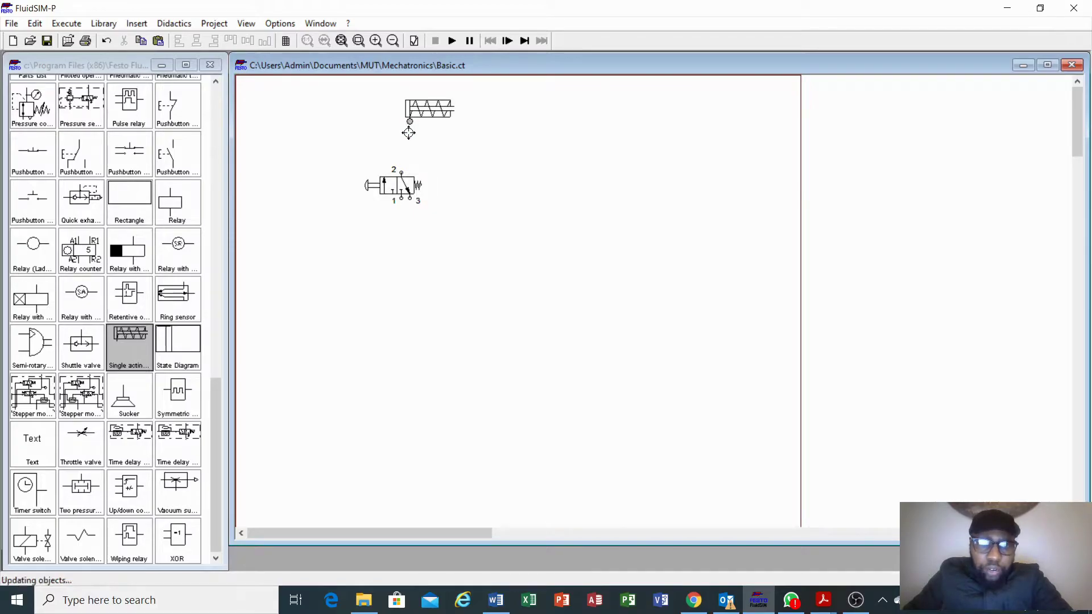
click(401, 170)
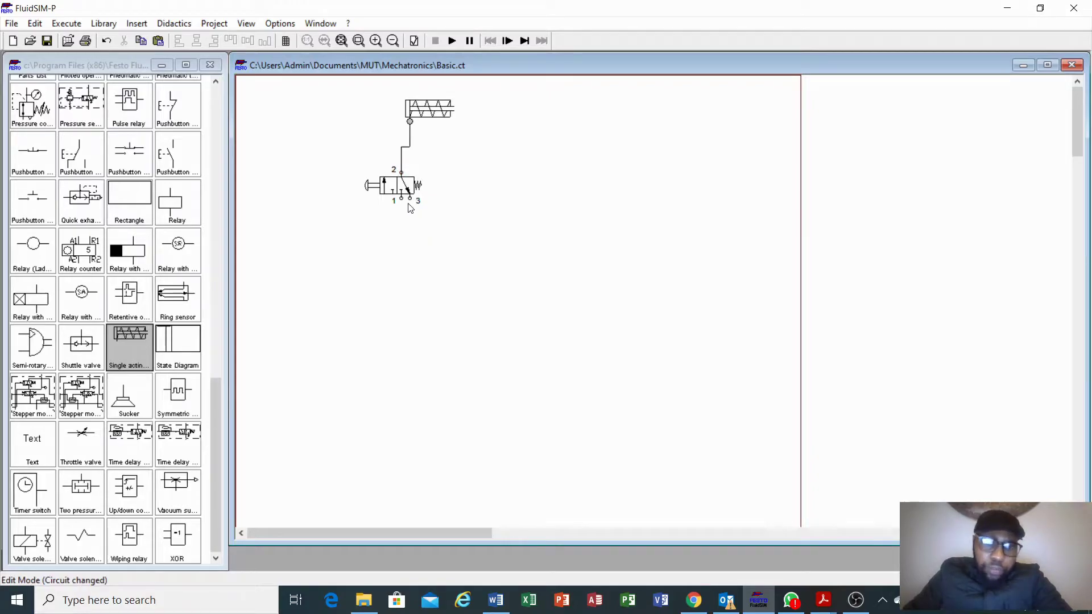
click(400, 184)
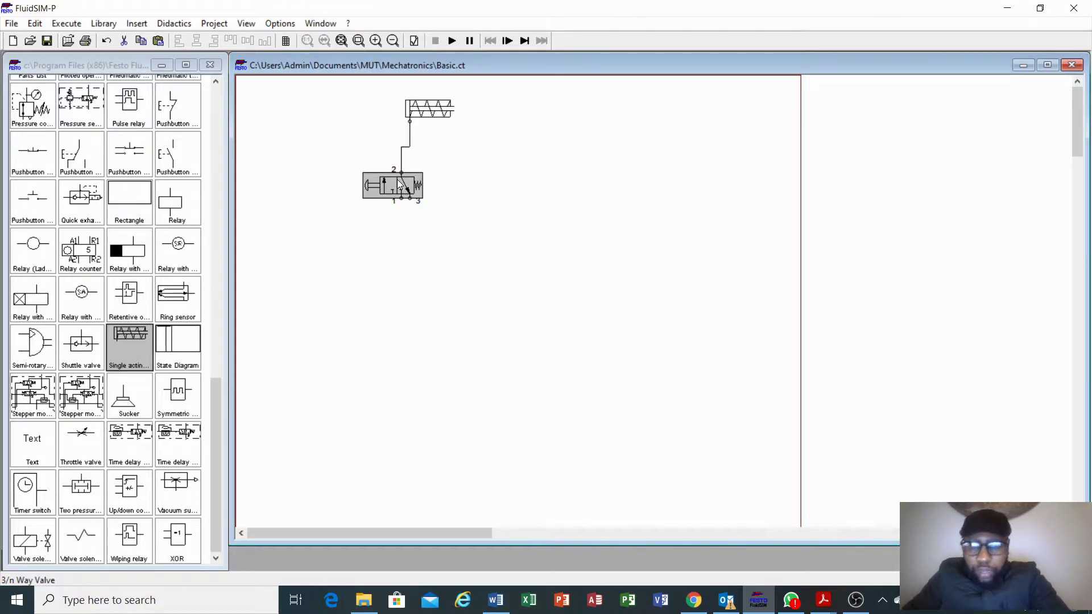
drag(400, 185, 408, 185)
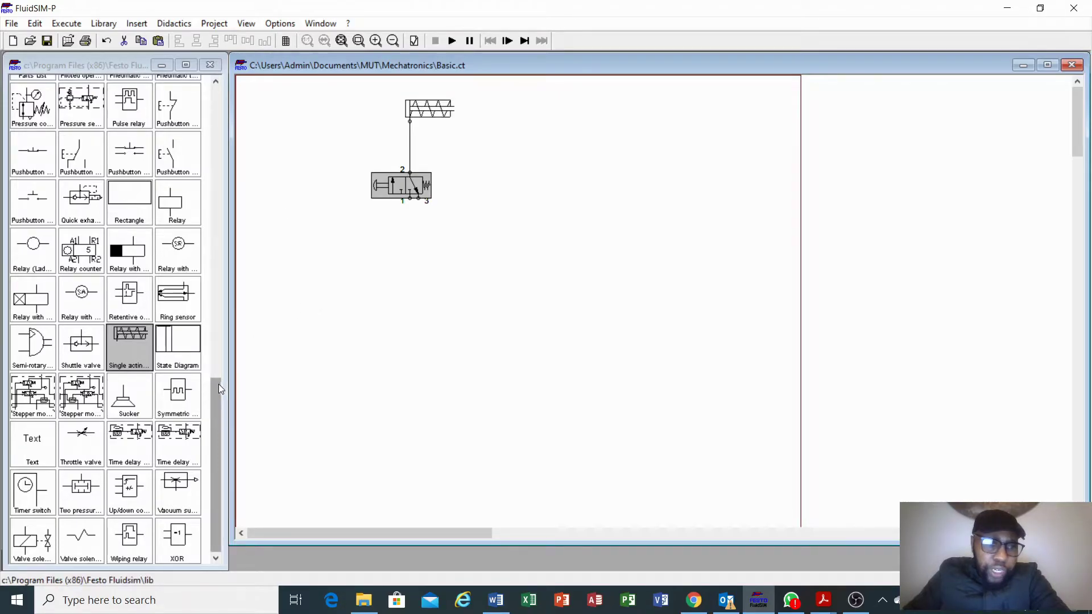
Place a compressed air supply and a sucker side by side below the 3/n way valve.
drag(216, 384, 216, 131)
drag(126, 186, 403, 244)
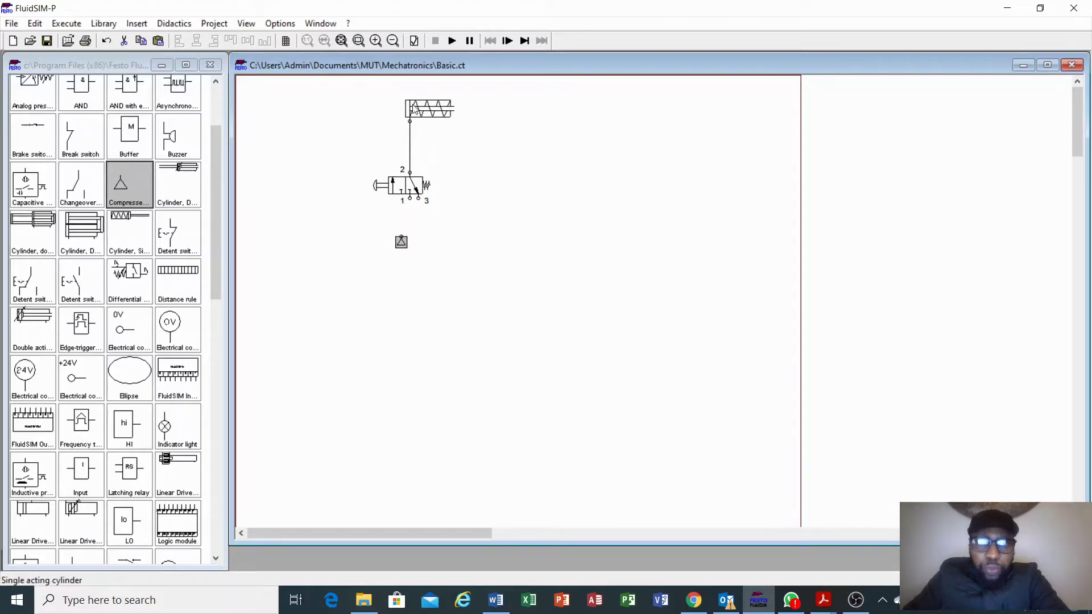
mouse_move(416, 110)
drag(410, 121, 409, 172)
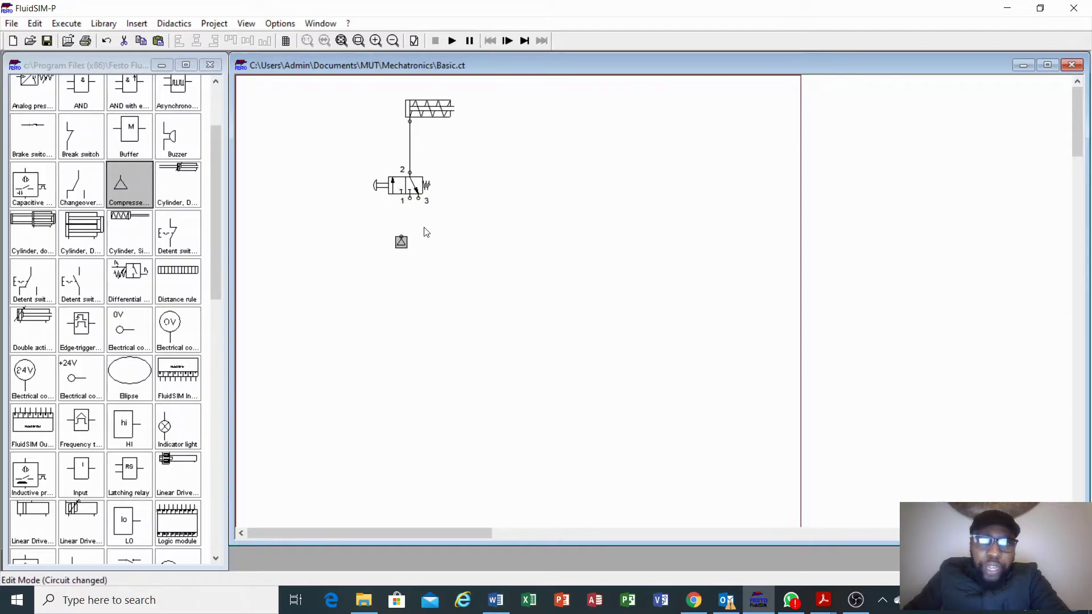
scroll(146, 334, down, 3)
scroll(147, 334, down, 4)
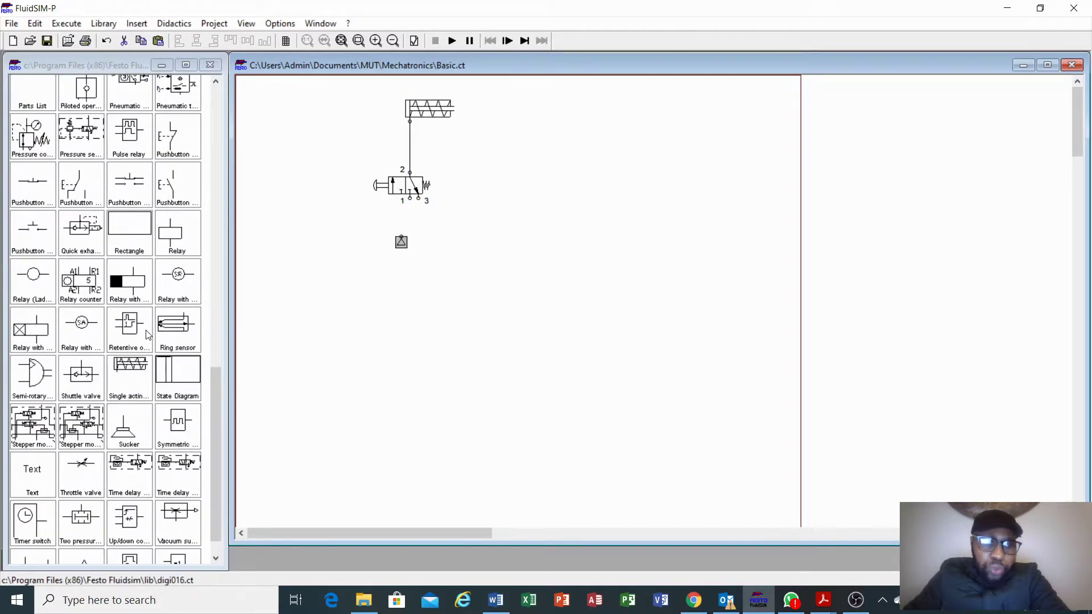
drag(124, 400, 426, 243)
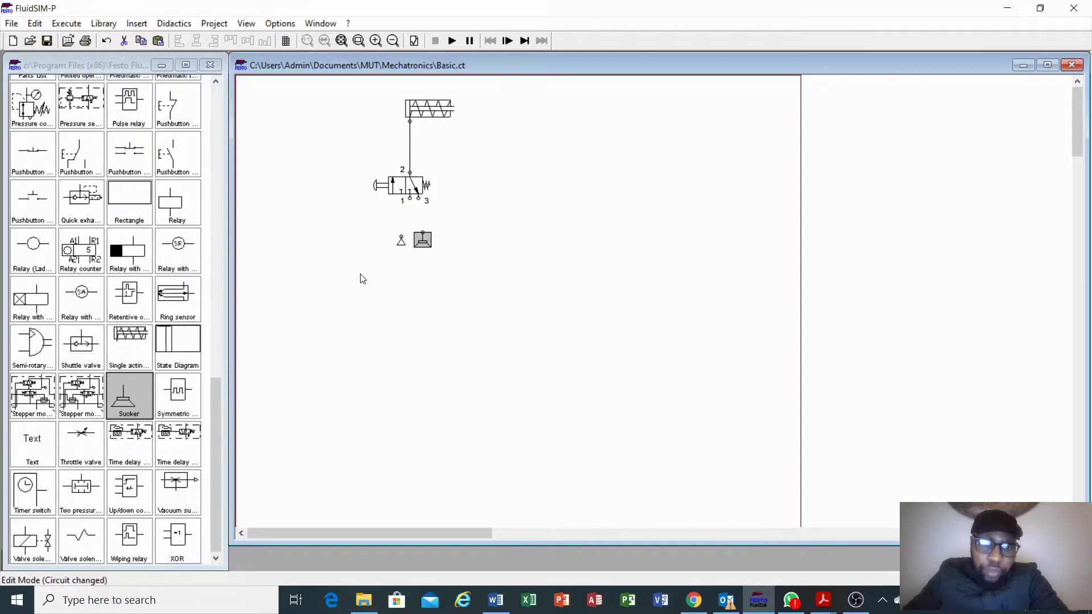
Connect the 3/n way valve's port 1 to the compressed air supply and its port 3 to the sucker.
click(405, 239)
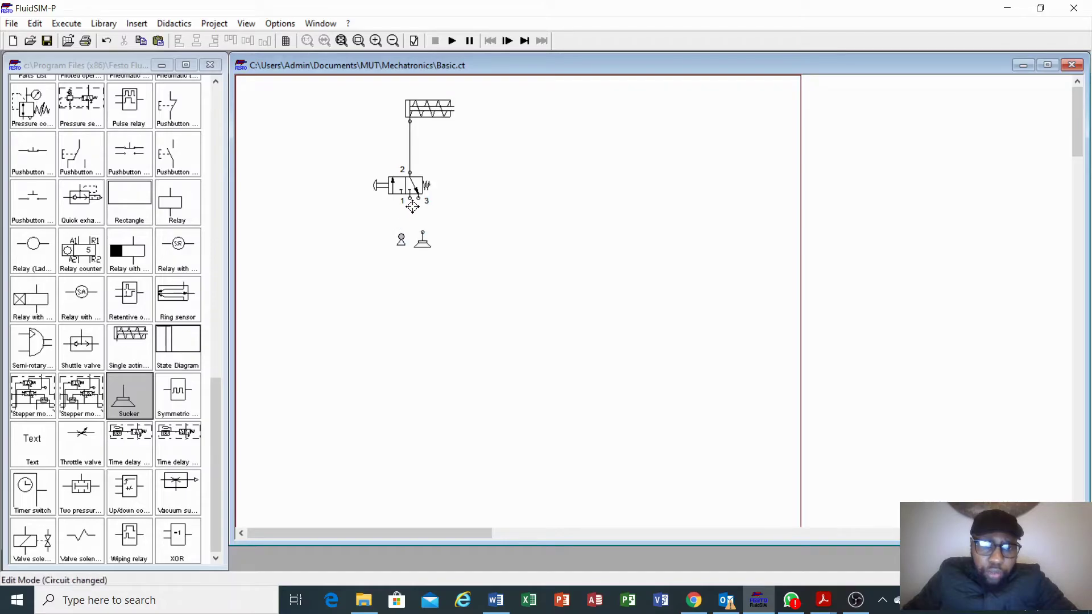
drag(409, 198, 401, 235)
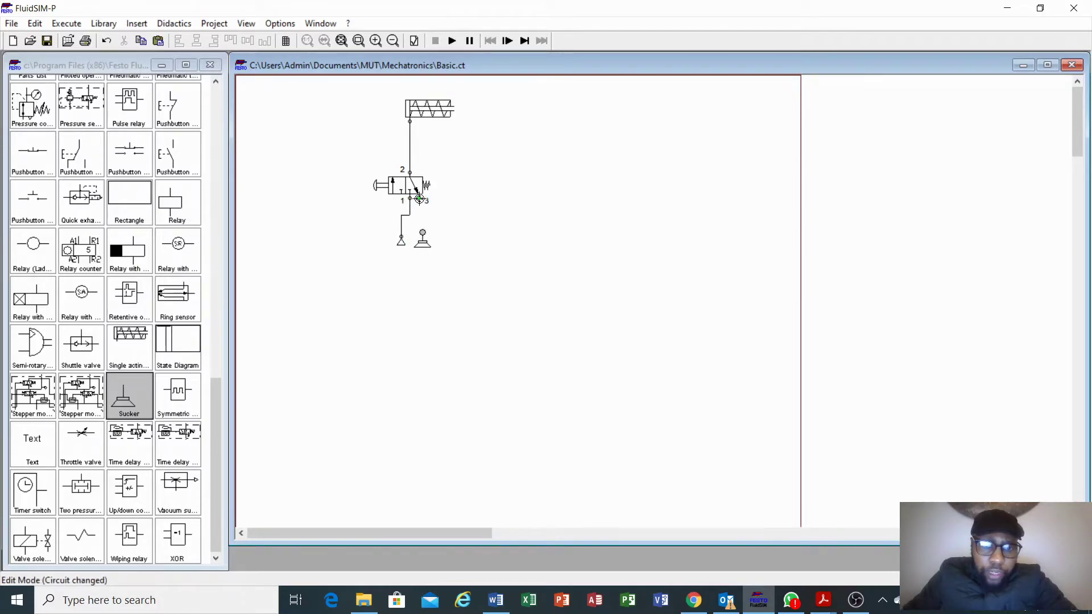
drag(419, 199, 422, 231)
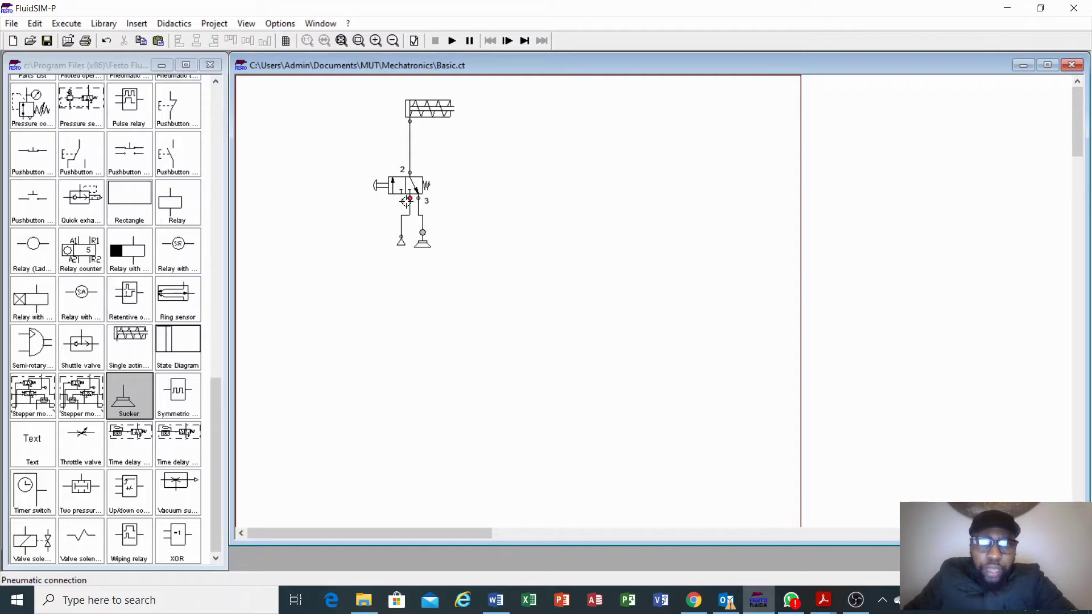
drag(406, 202, 410, 210)
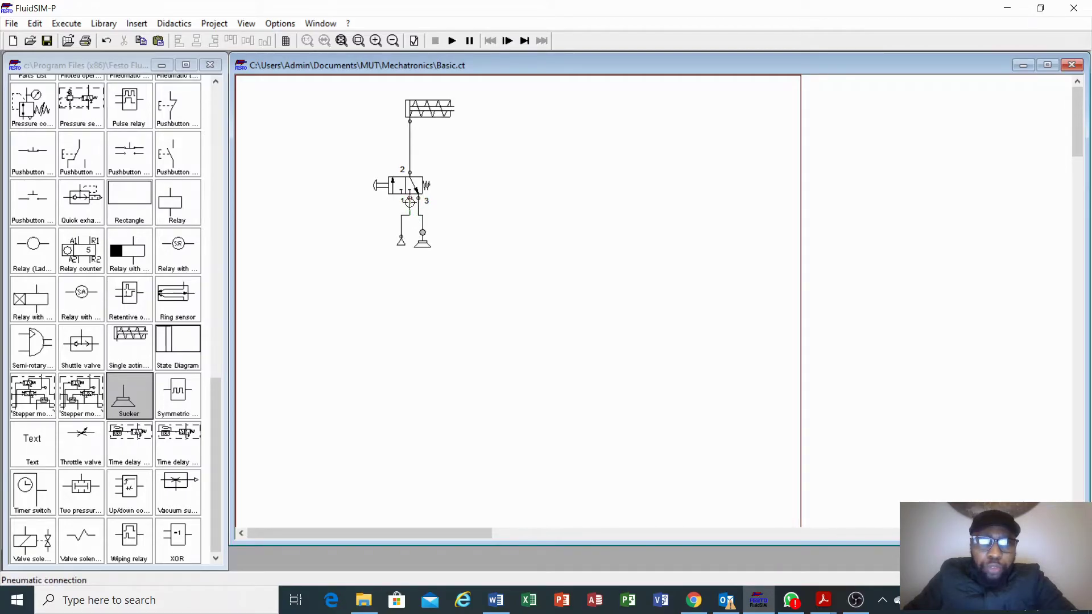
drag(410, 202, 426, 226)
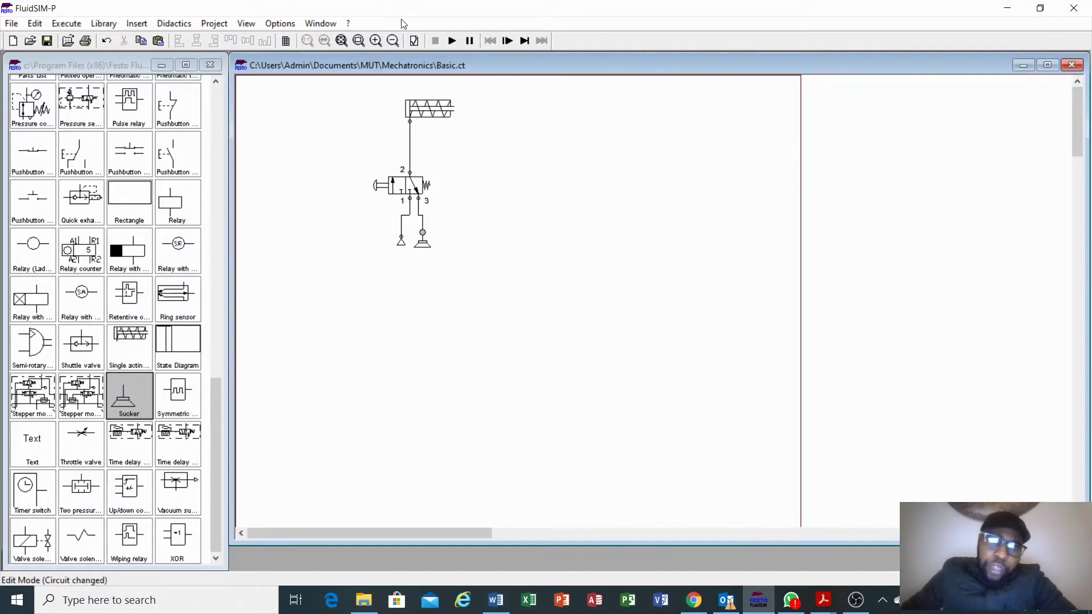
Simulate the circuit, actuate the 3/n way valve's push button to test the cylinder, and end the simulation.
click(460, 42)
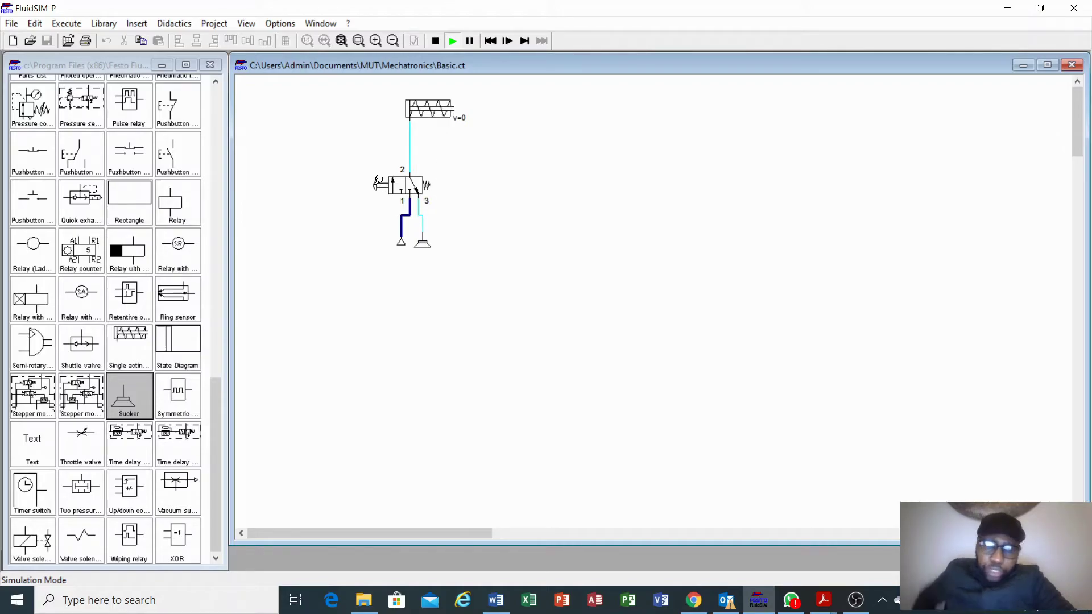
click(377, 182)
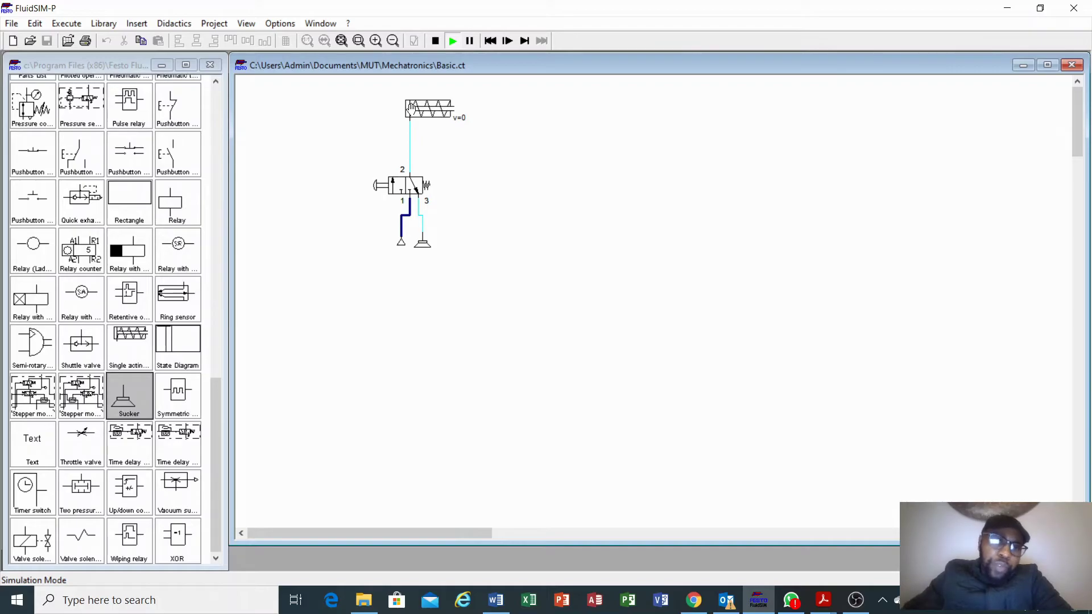
drag(212, 400, 221, 72)
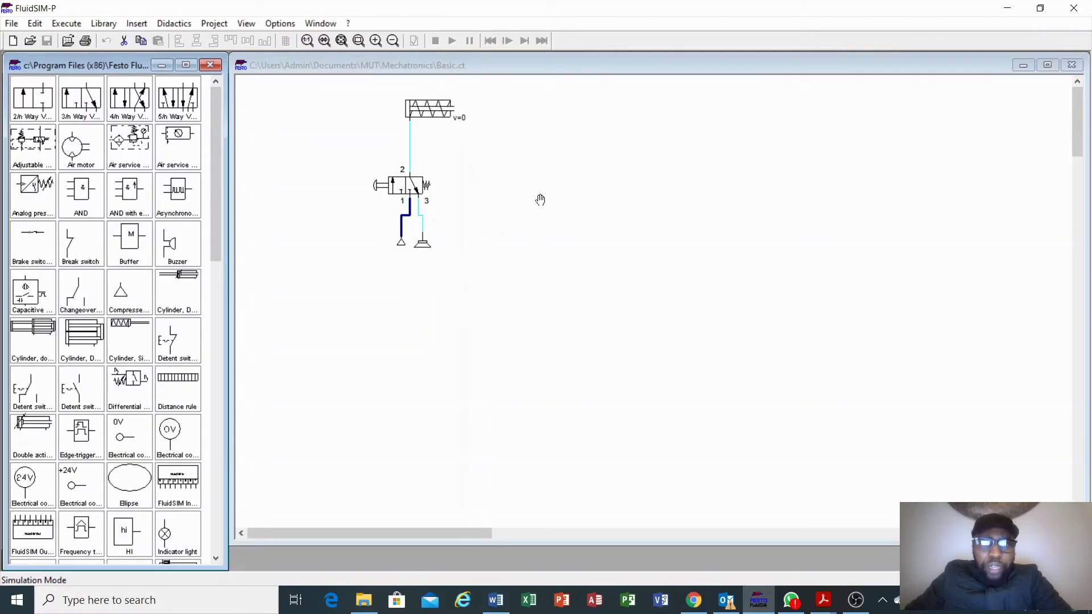
click(451, 76)
click(435, 41)
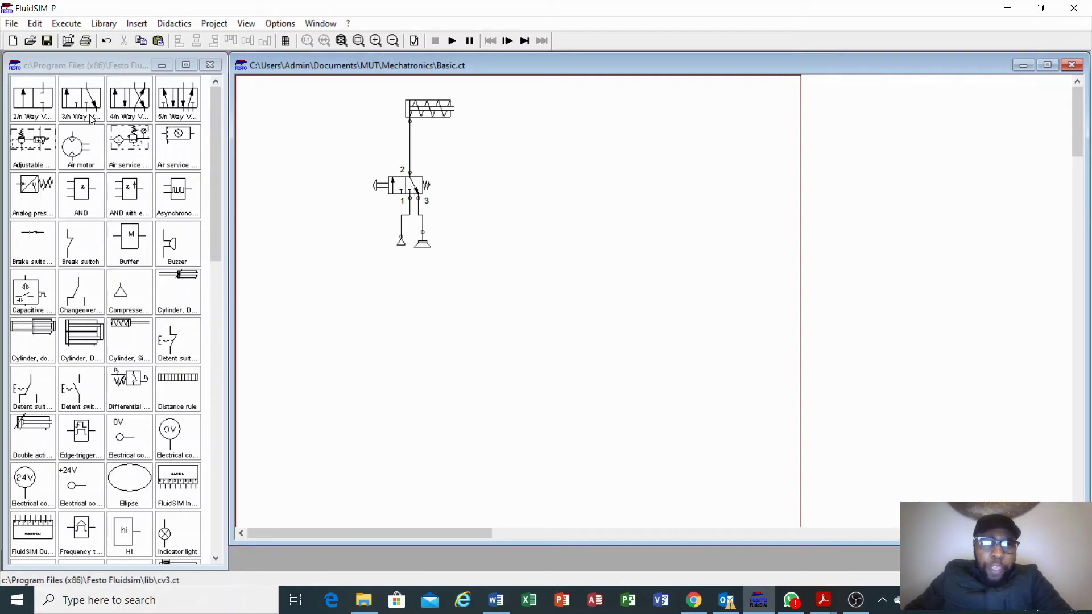
Add a 2/n way valve to the right of the 3/n way valve and delete the line between the cylinder and the 3/n valve.
drag(25, 101, 505, 182)
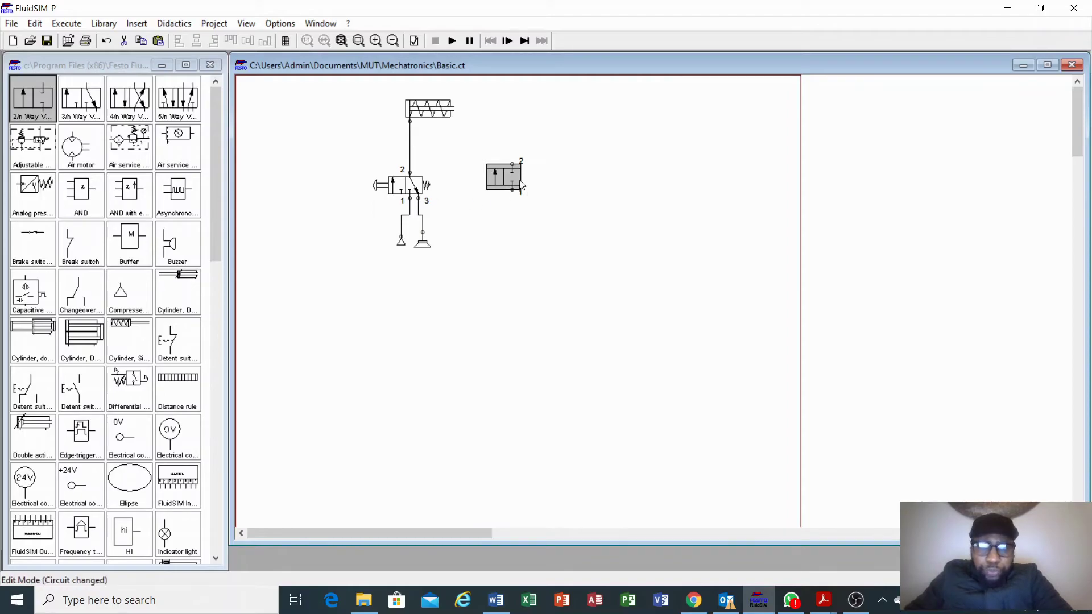
click(409, 141)
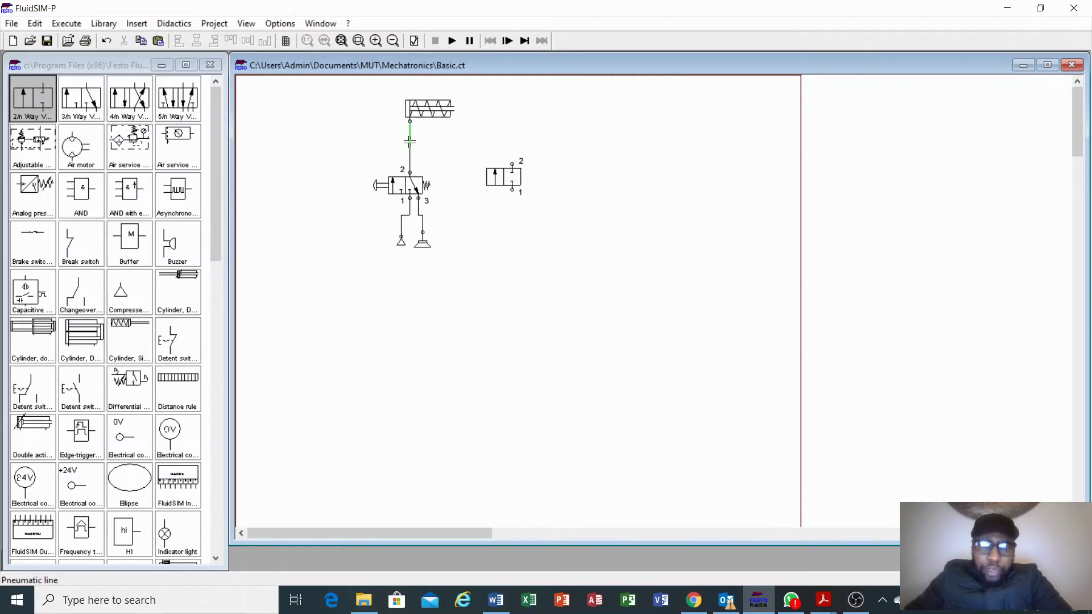
key(Delete)
Move the cylinder to the right and the 2/n way valve slightly down and left so it sits below the cylinder.
drag(417, 111, 463, 116)
drag(508, 187, 482, 194)
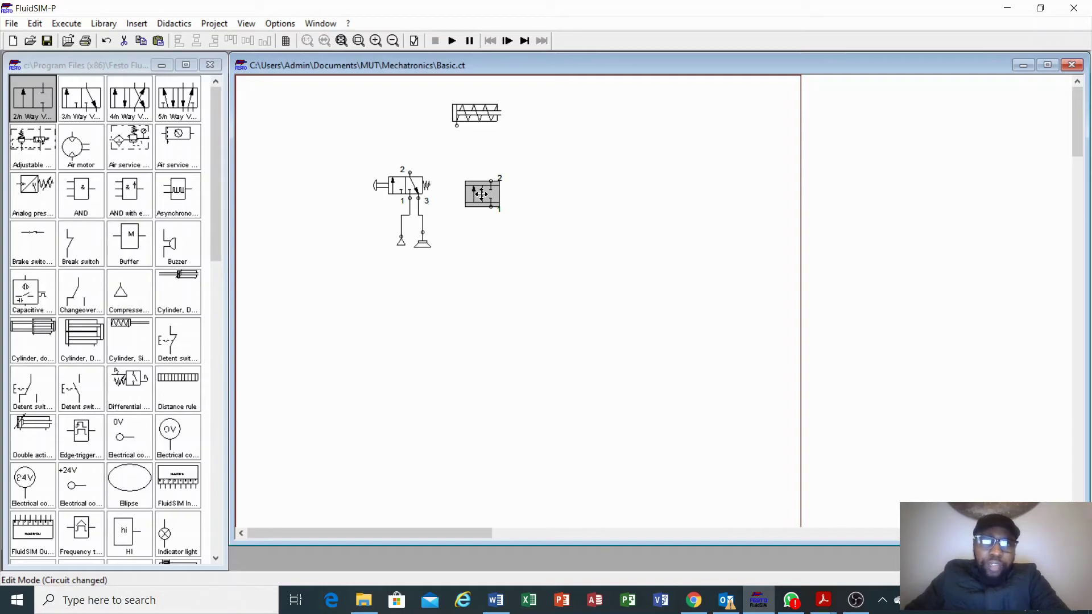
click(547, 223)
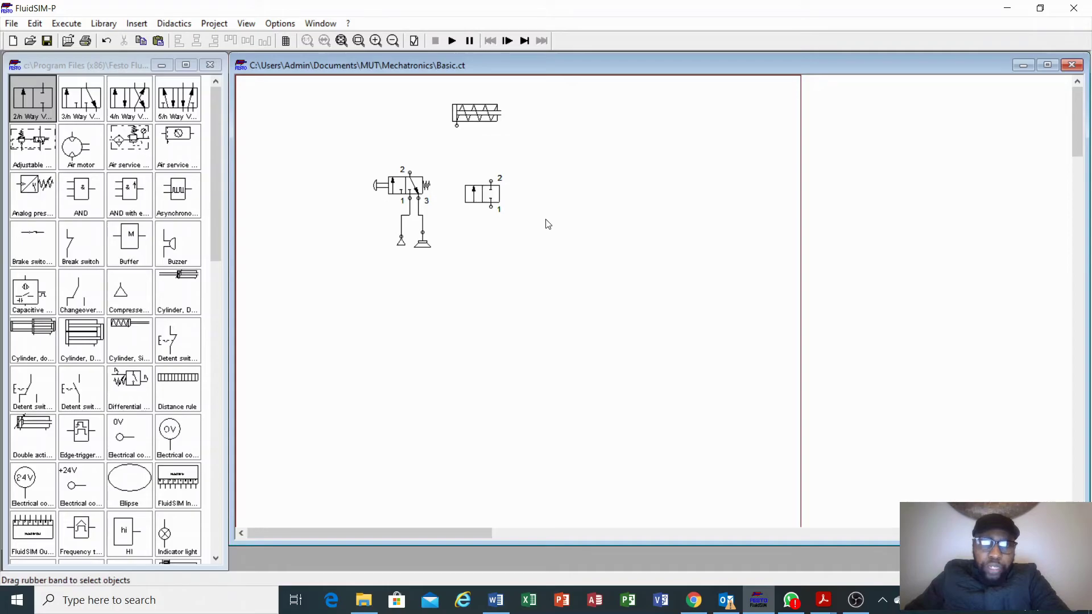
Give the 2/n way valve a push-button manual actuation on its left side and a spring return on its right side.
right_click(488, 191)
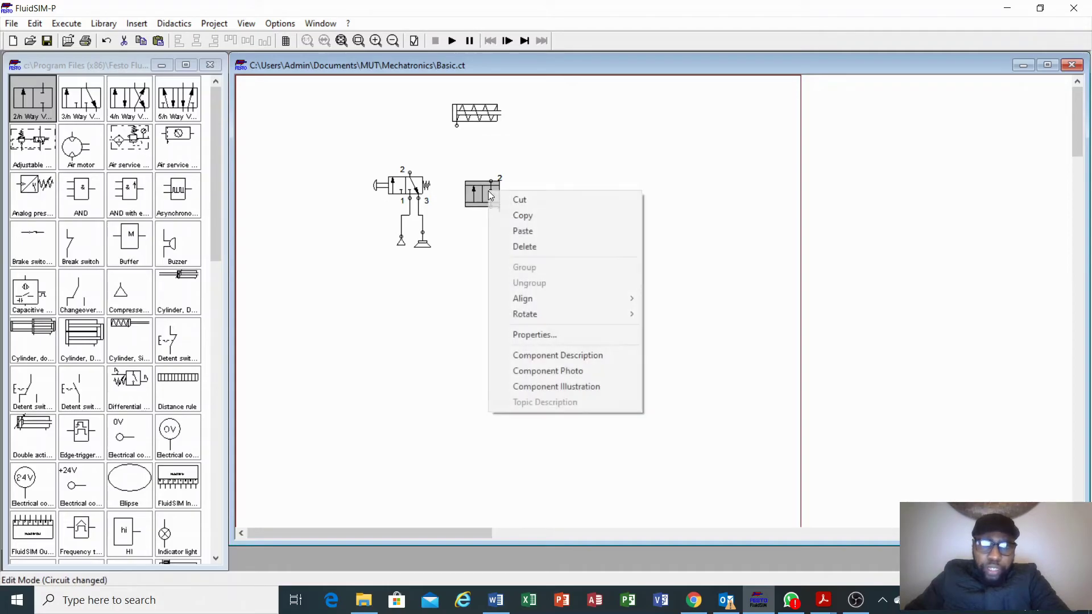
click(533, 336)
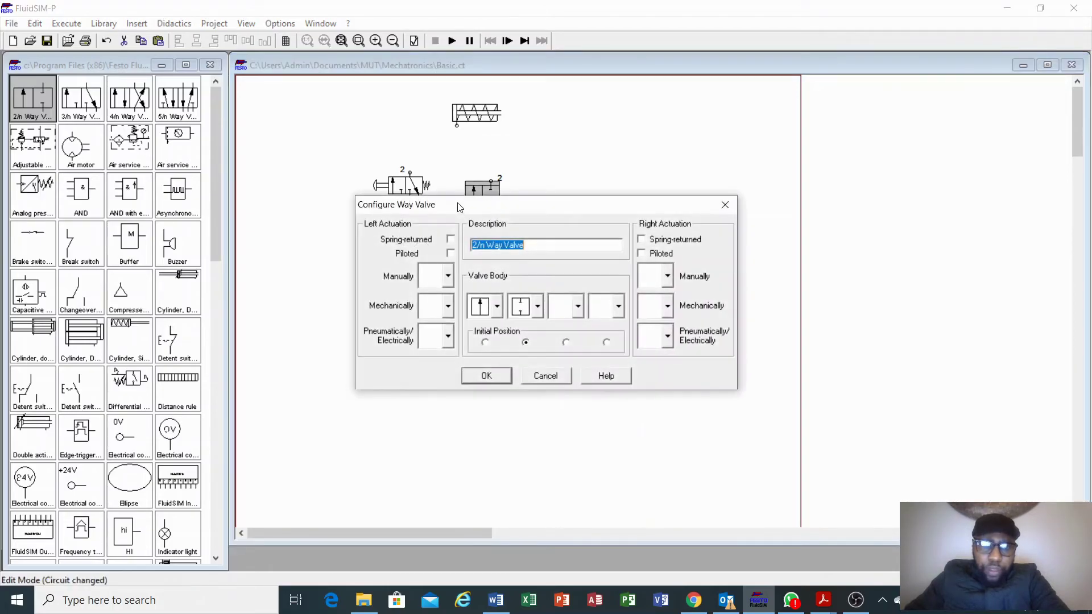
click(447, 276)
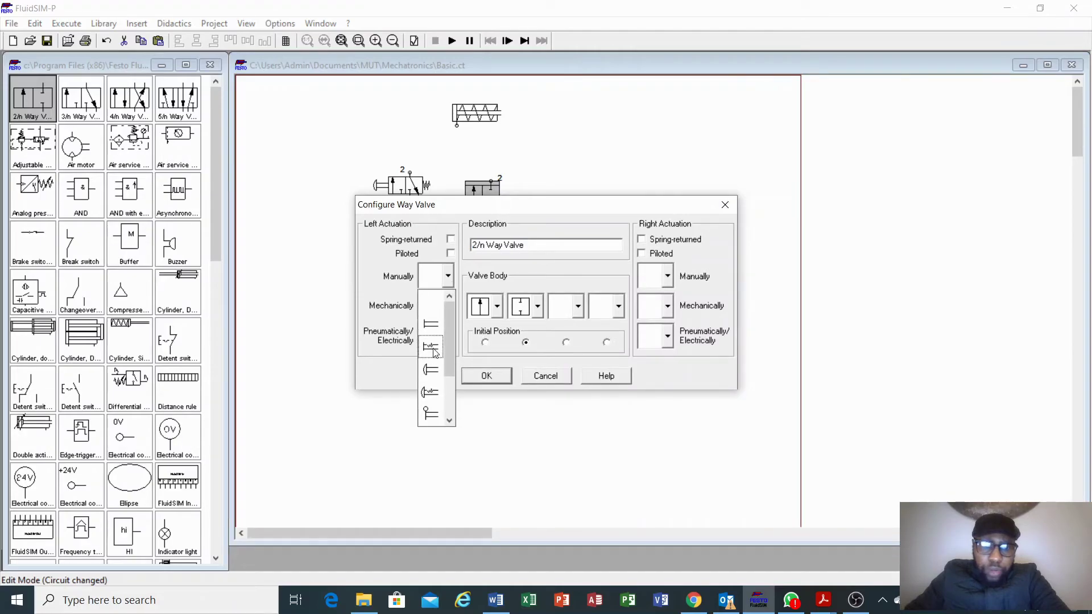
click(427, 371)
click(640, 239)
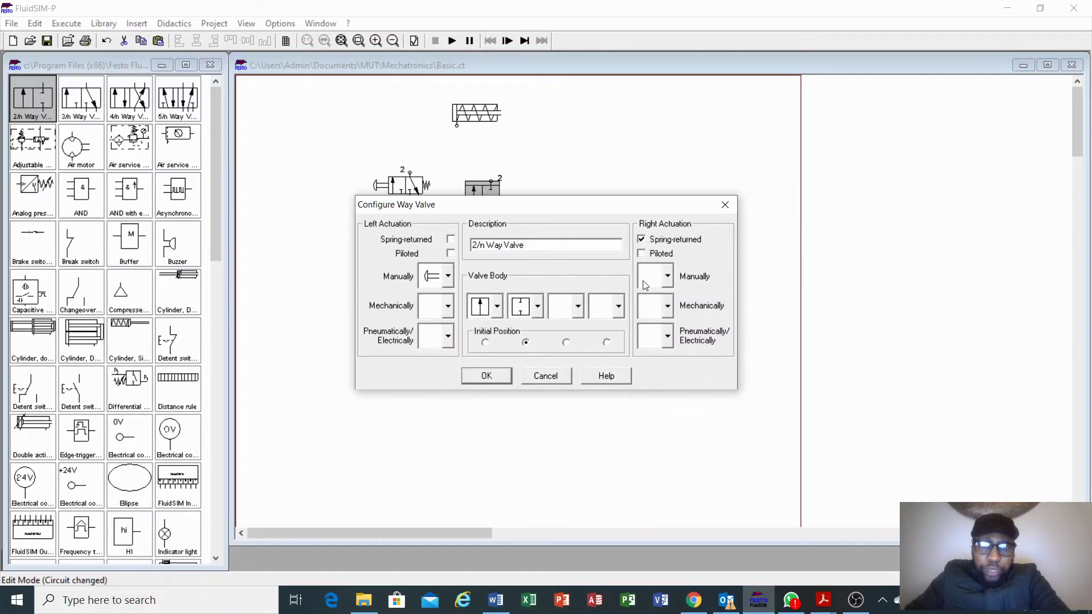
click(486, 377)
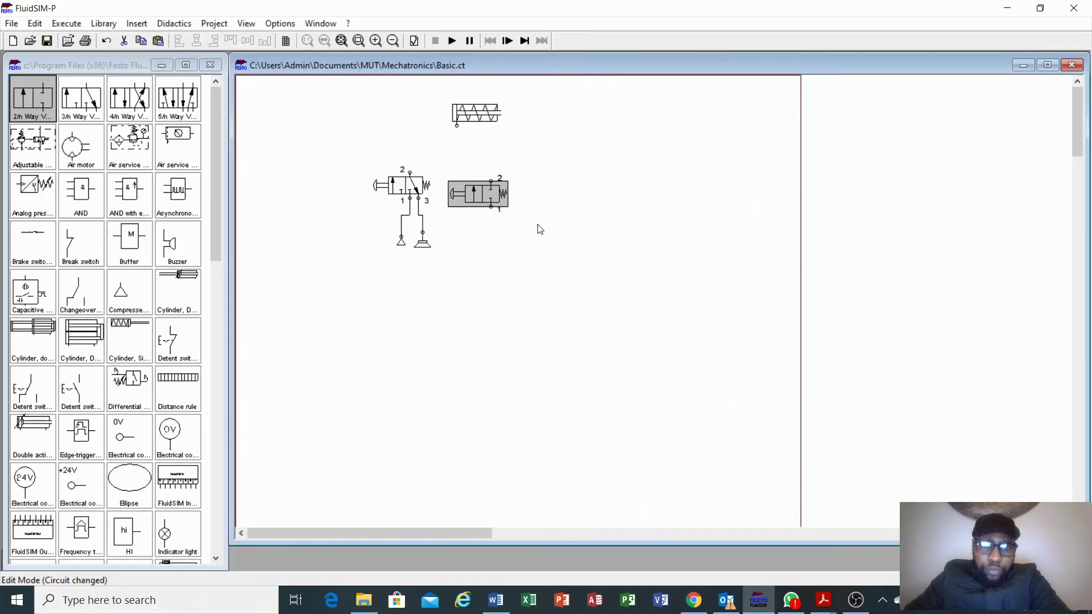
click(478, 151)
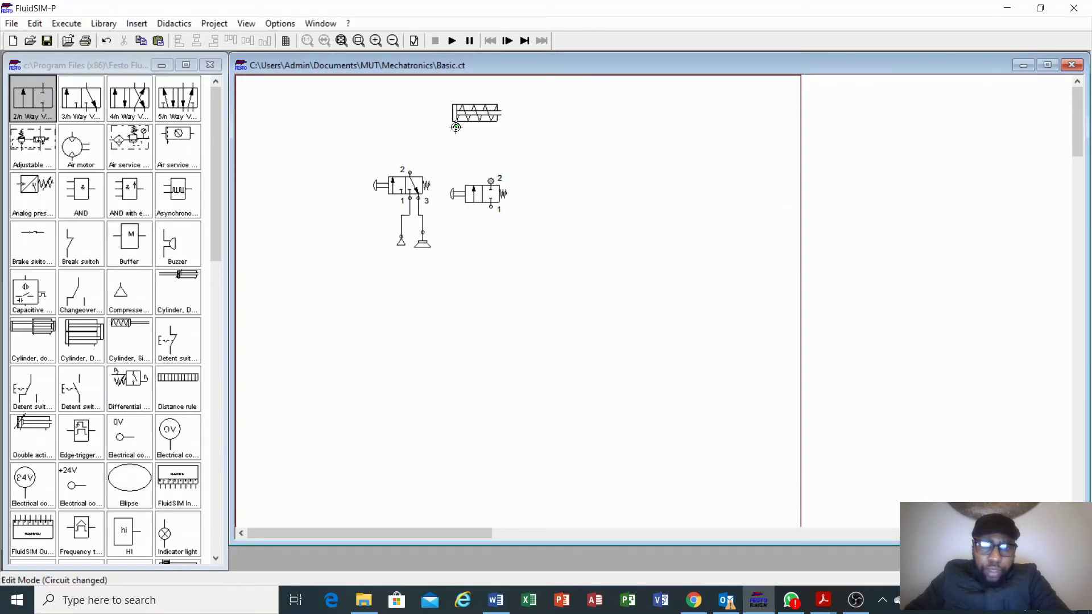
Connect the cylinder to the 2/n way valve's port 2, and its port 1 to the line above the compressed air supply.
drag(456, 127, 490, 181)
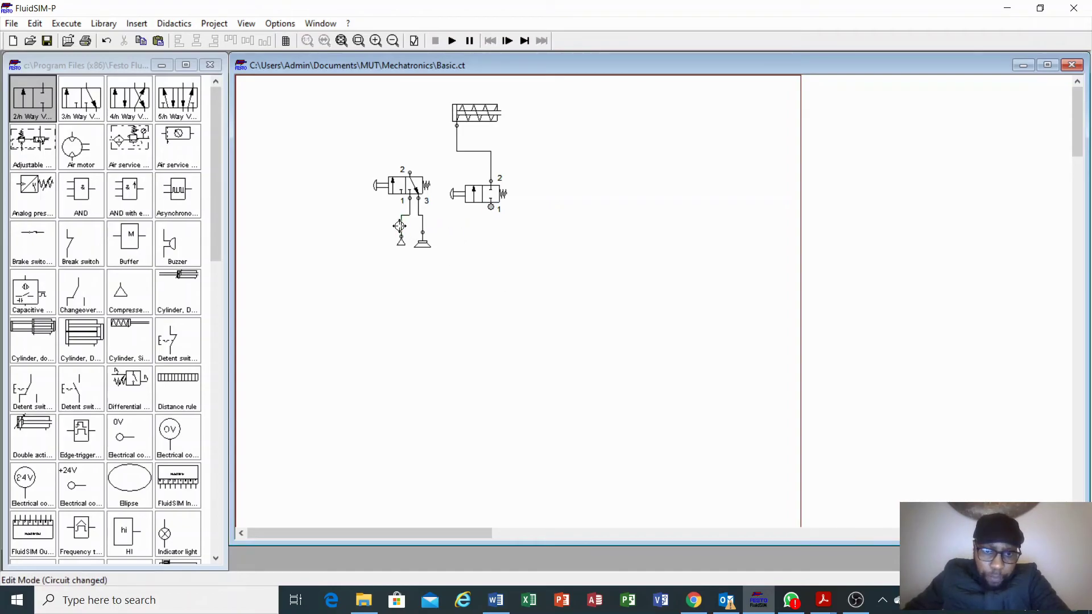
drag(401, 226, 401, 226)
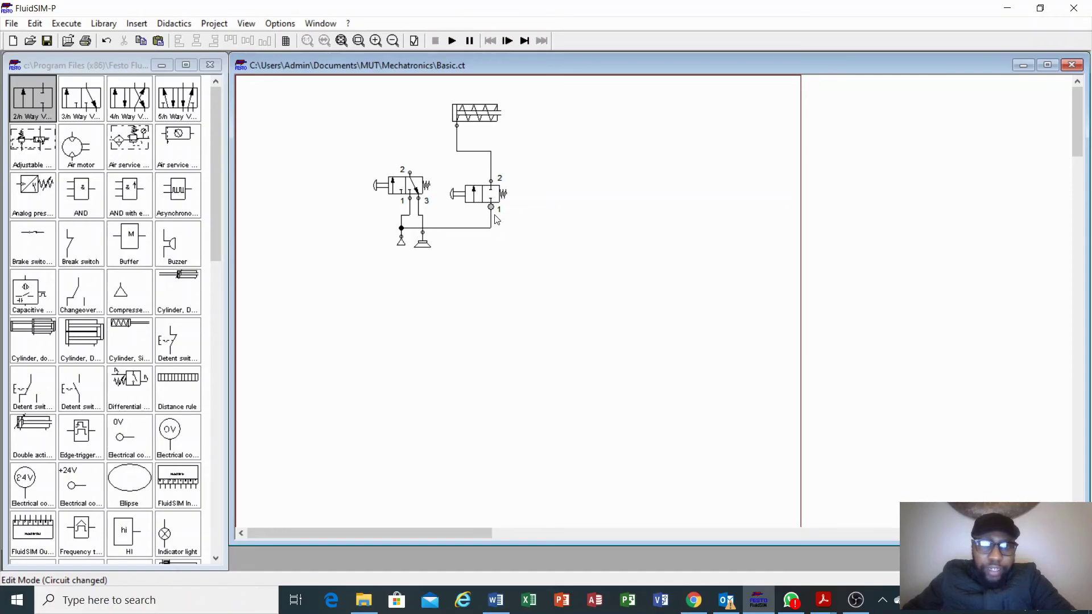
Start the simulation of the 2/n way valve circuit, accepting the open connection on the 3/n way valve.
click(452, 40)
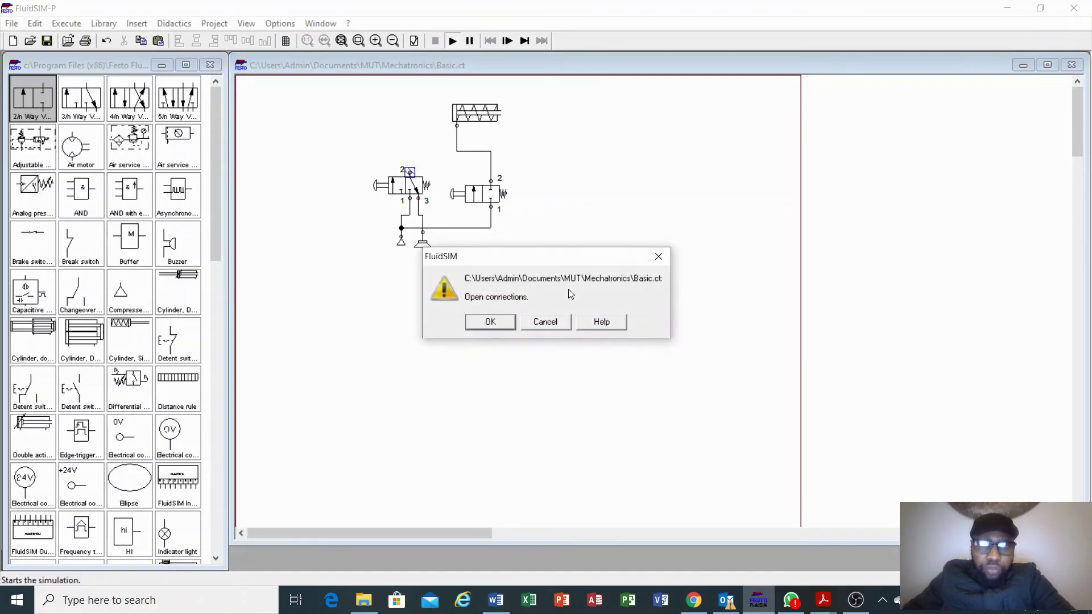
click(490, 322)
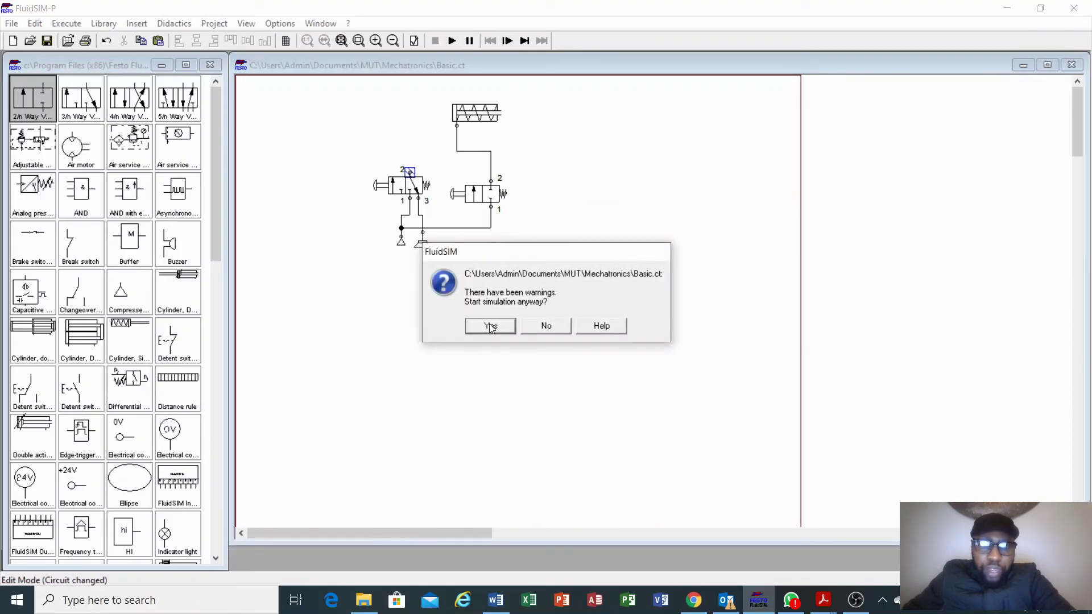
click(490, 326)
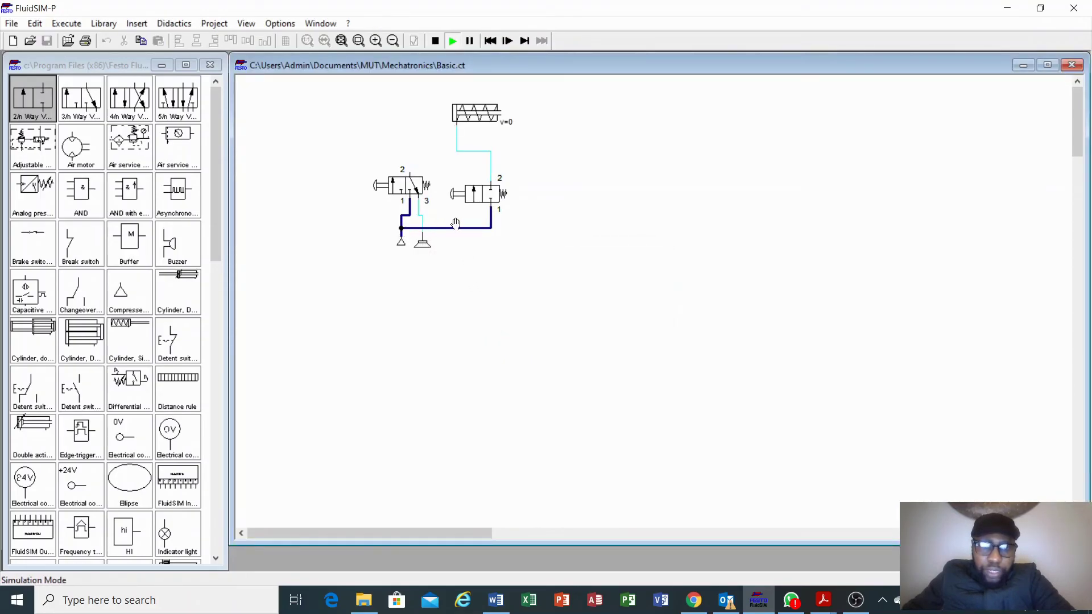